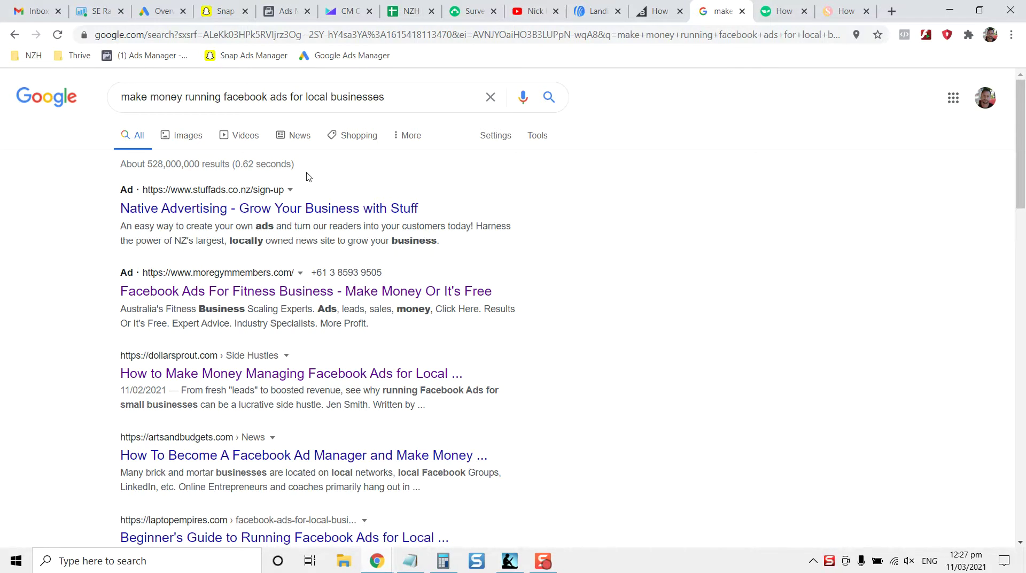
# Step: Leave the Facebook-ads search results and switch to the dollarsprout article on managing Facebook ads
pyautogui.click(410, 98)
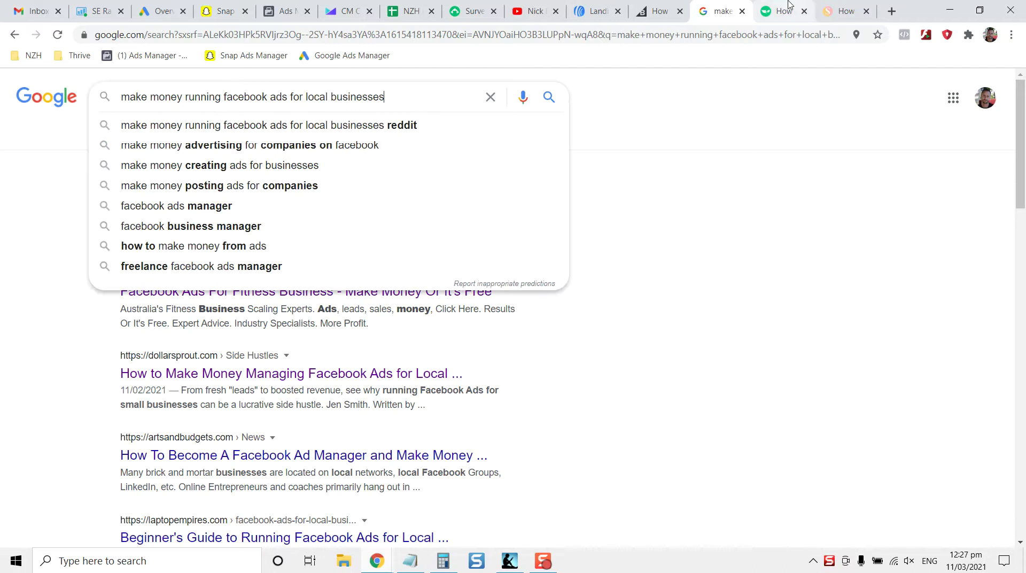
pyautogui.click(691, 110)
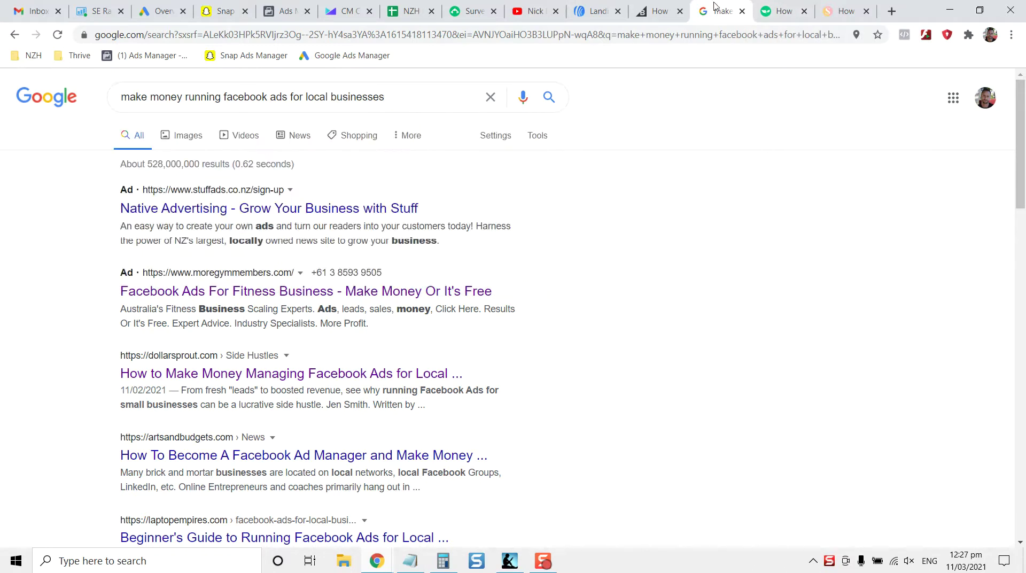
pyautogui.moveTo(781, 12)
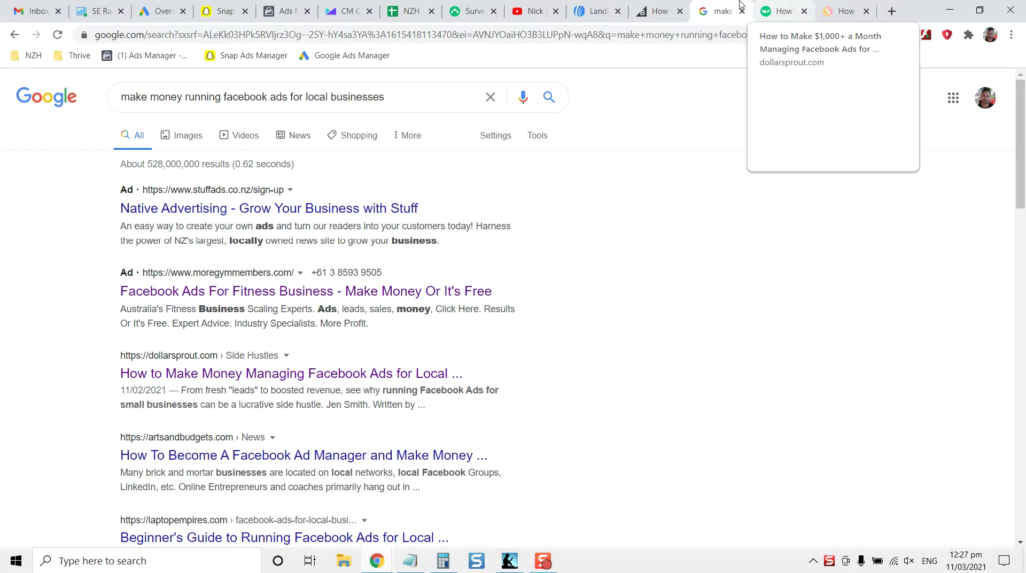
pyautogui.click(782, 6)
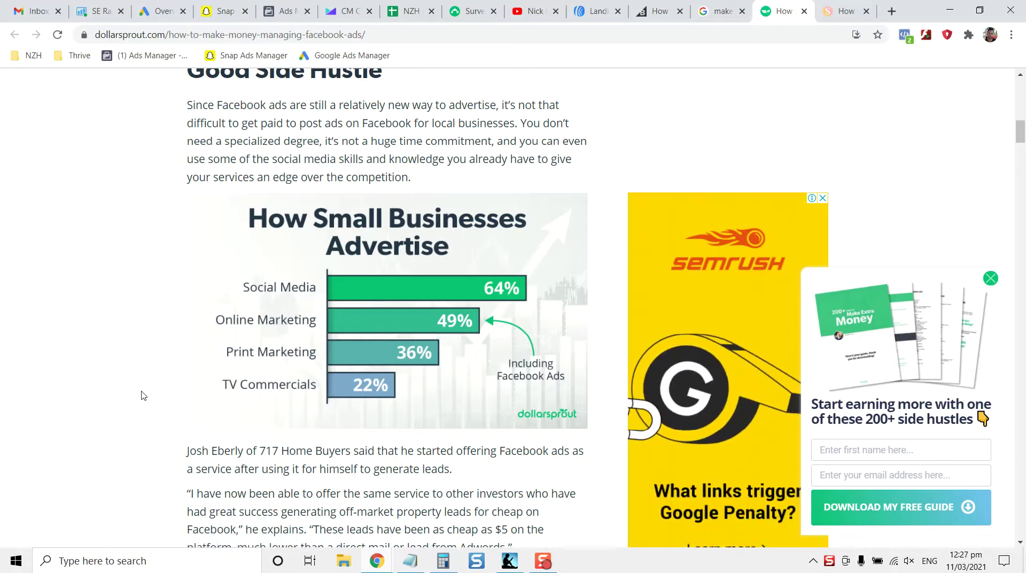
# Step: Scroll through the dollarsprout article past its small-business advertising chart
pyautogui.scroll(-1, 143, 396)
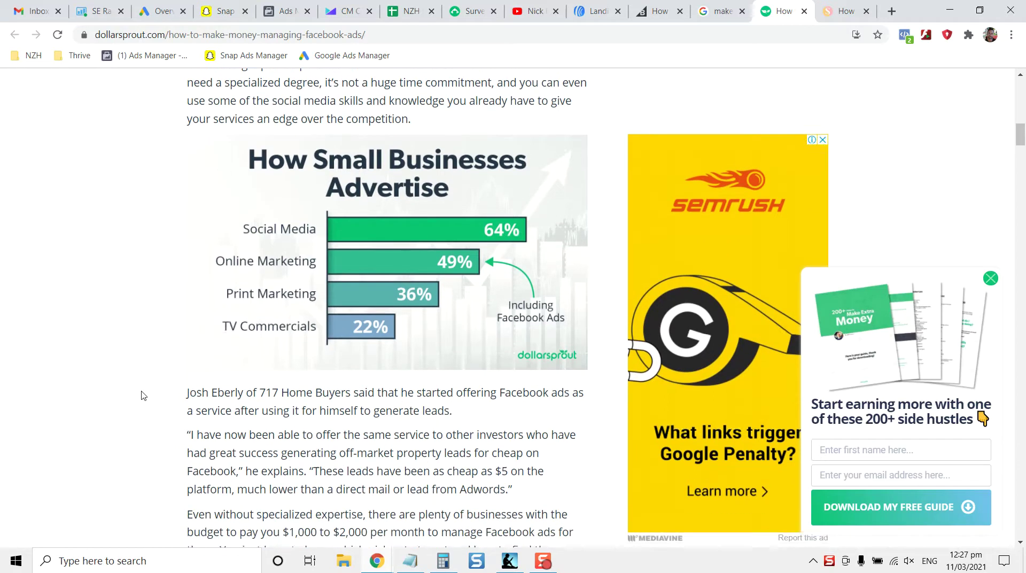
pyautogui.scroll(-1, 143, 395)
pyautogui.scroll(2, 143, 396)
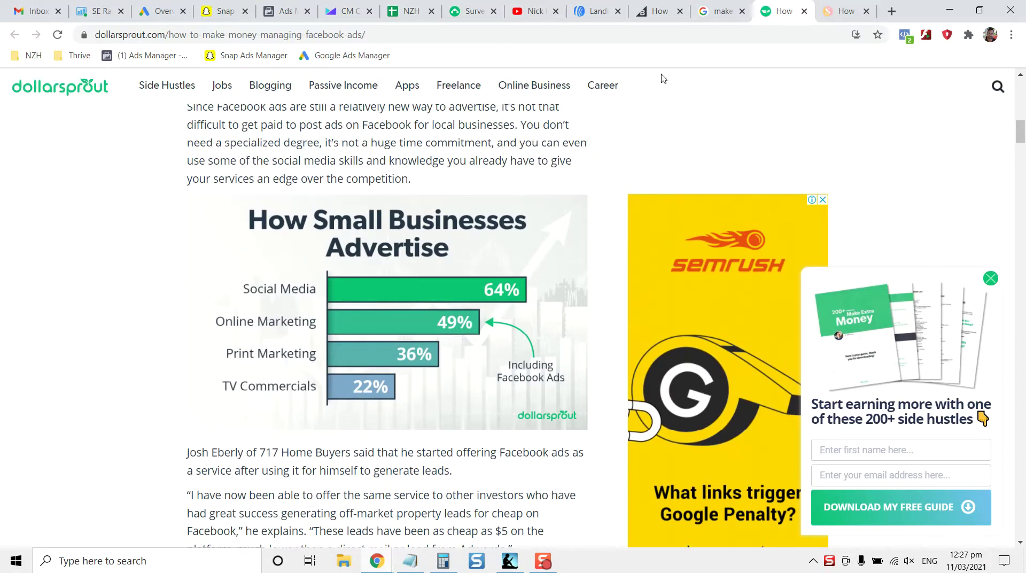
pyautogui.scroll(-5, 429, 309)
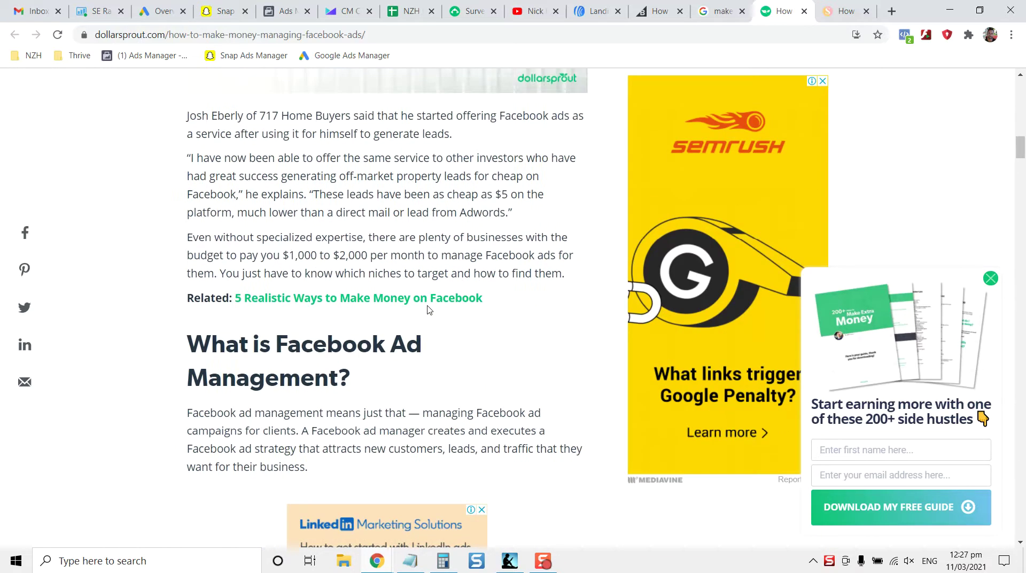
pyautogui.scroll(1, 171, 304)
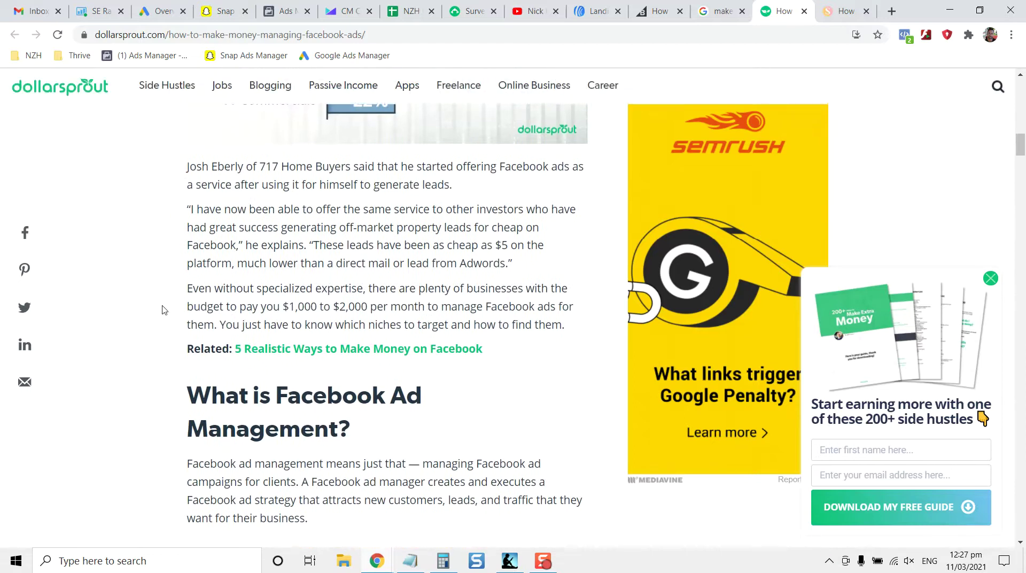
pyautogui.scroll(-2, 164, 310)
pyautogui.scroll(-3, 165, 310)
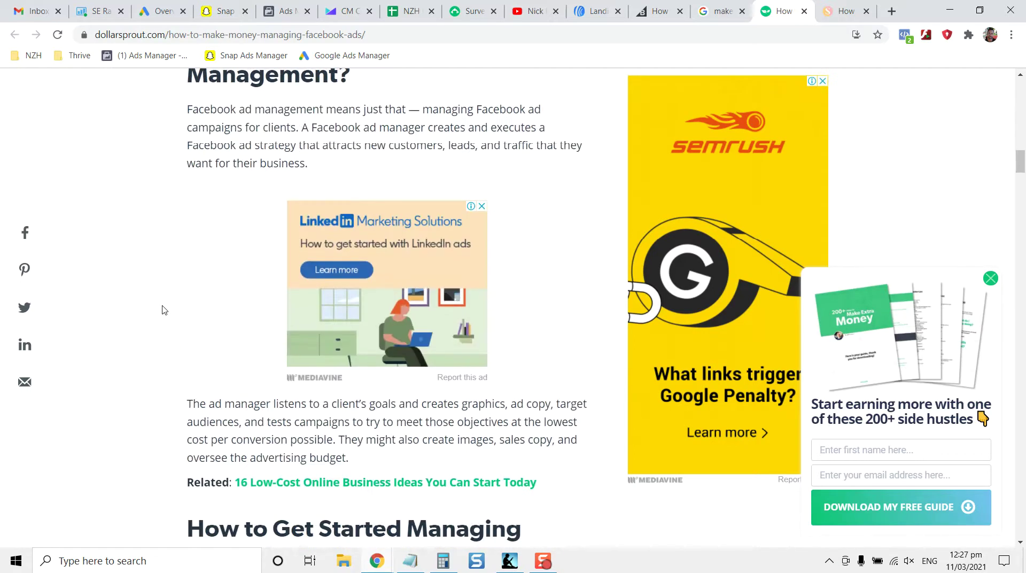
pyautogui.scroll(-5, 164, 310)
pyautogui.scroll(-4, 164, 310)
pyautogui.scroll(-5, 164, 311)
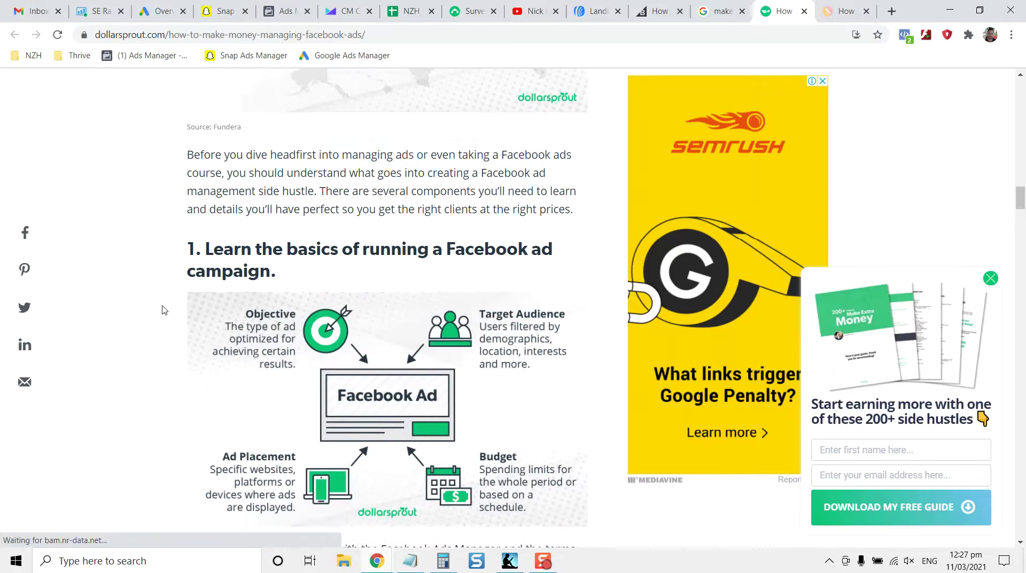
pyautogui.scroll(-2, 164, 310)
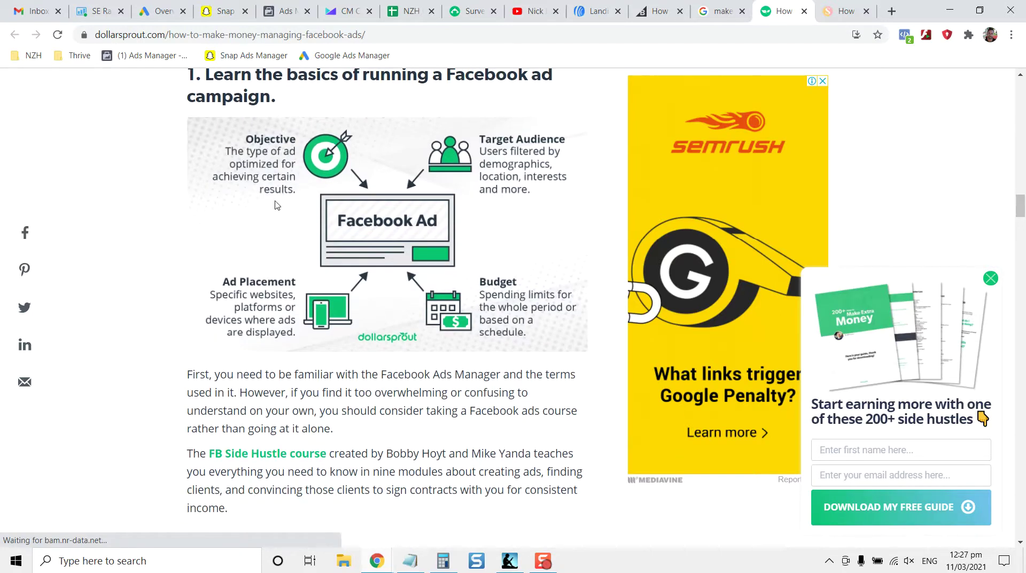
pyautogui.scroll(-1, 496, 186)
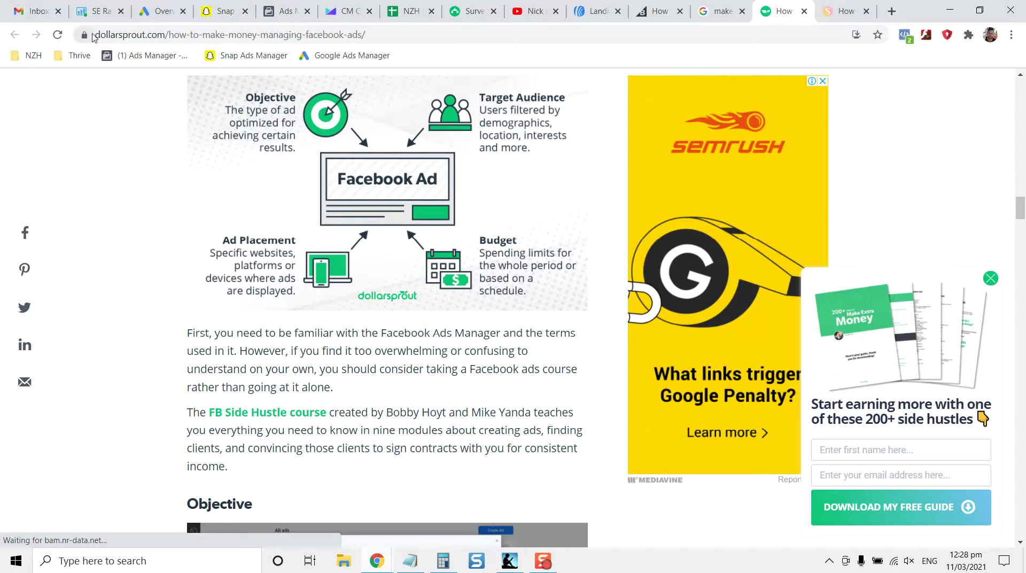
# Step: Briefly select the article's web address, then read on to section 3 on finding local businesses
pyautogui.moveTo(95, 34); pyautogui.dragTo(182, 34)
pyautogui.click(166, 163)
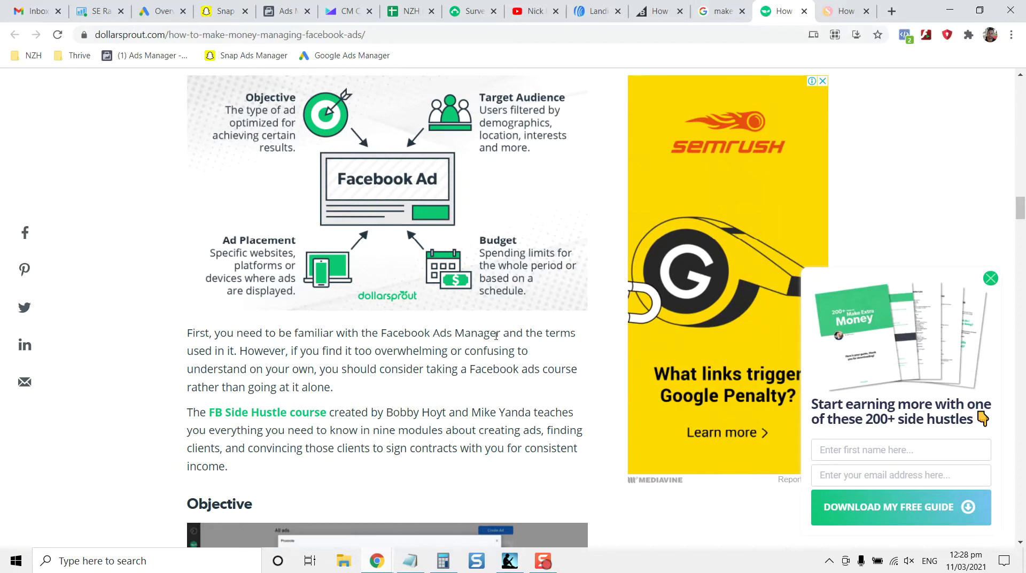
pyautogui.scroll(-5, 496, 335)
pyautogui.scroll(-5, 497, 337)
pyautogui.scroll(-5, 497, 339)
pyautogui.scroll(-3, 497, 340)
pyautogui.scroll(-1, 497, 339)
pyautogui.scroll(1, 497, 340)
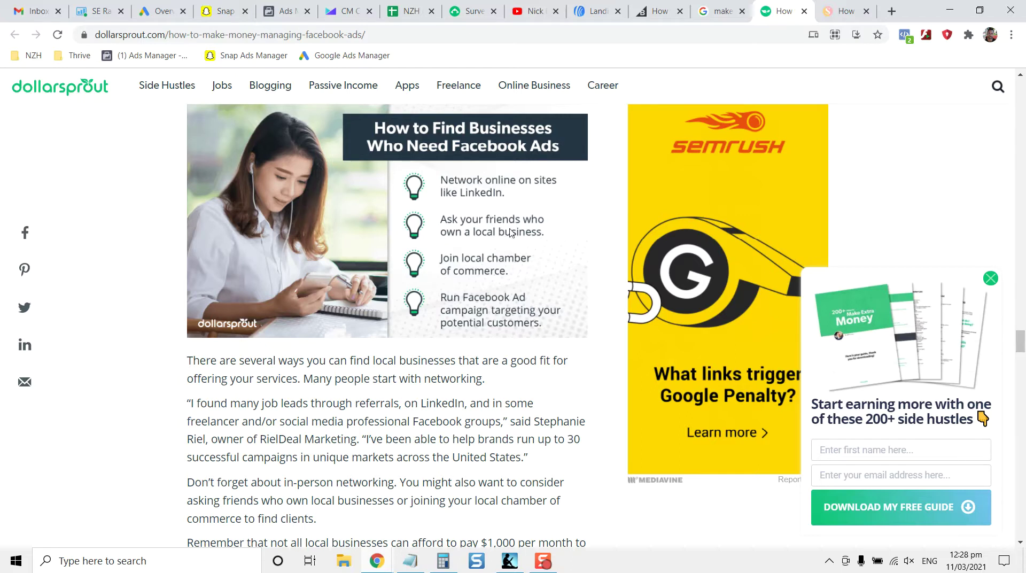
pyautogui.scroll(-10, 503, 321)
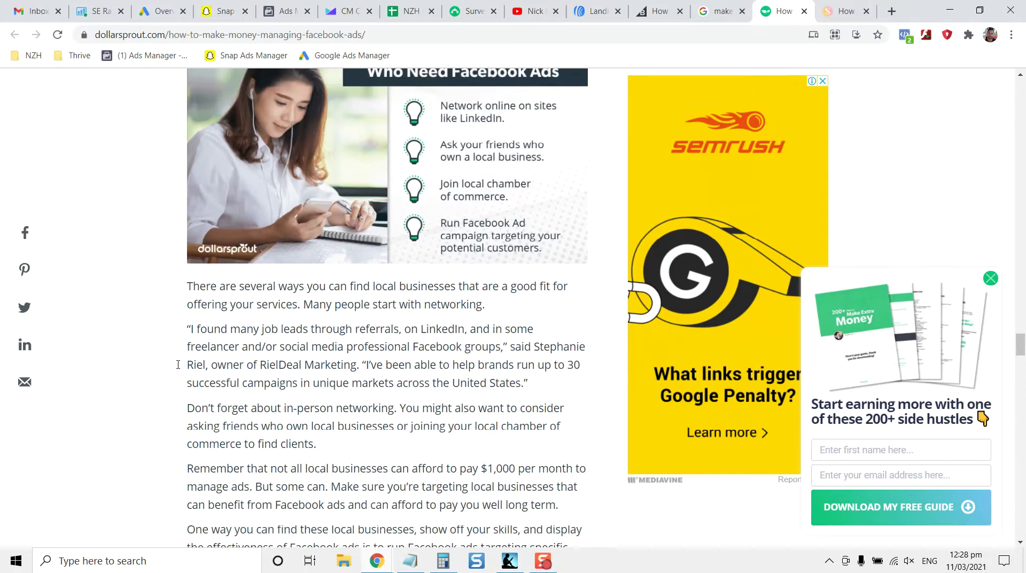
# Step: Read the fitnancials massage-parlour earnings example, then return to the Ads Manager ads table
pyautogui.click(844, 11)
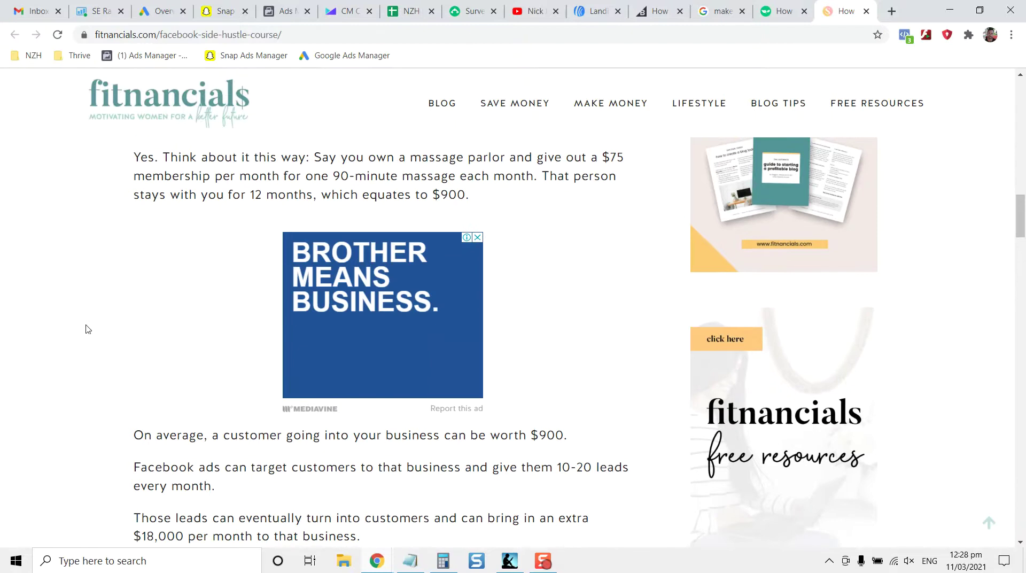
pyautogui.scroll(-1, 534, 235)
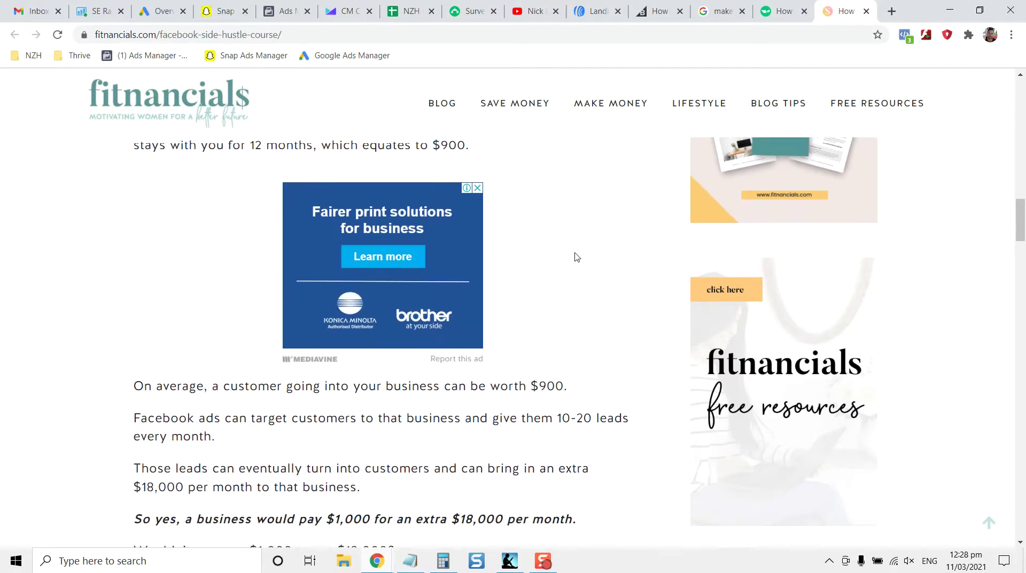
pyautogui.scroll(-4, 576, 257)
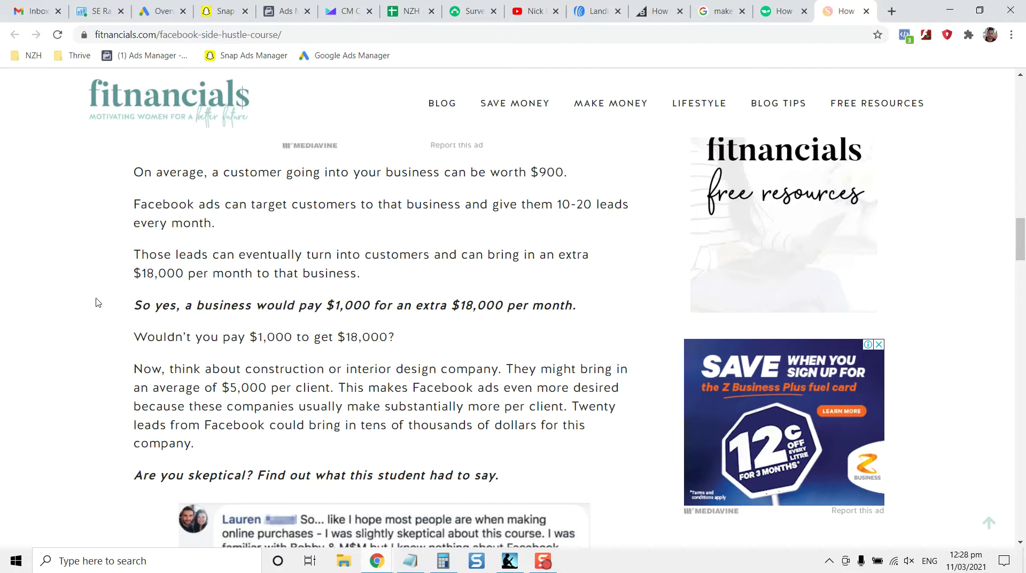
pyautogui.scroll(-1, 98, 302)
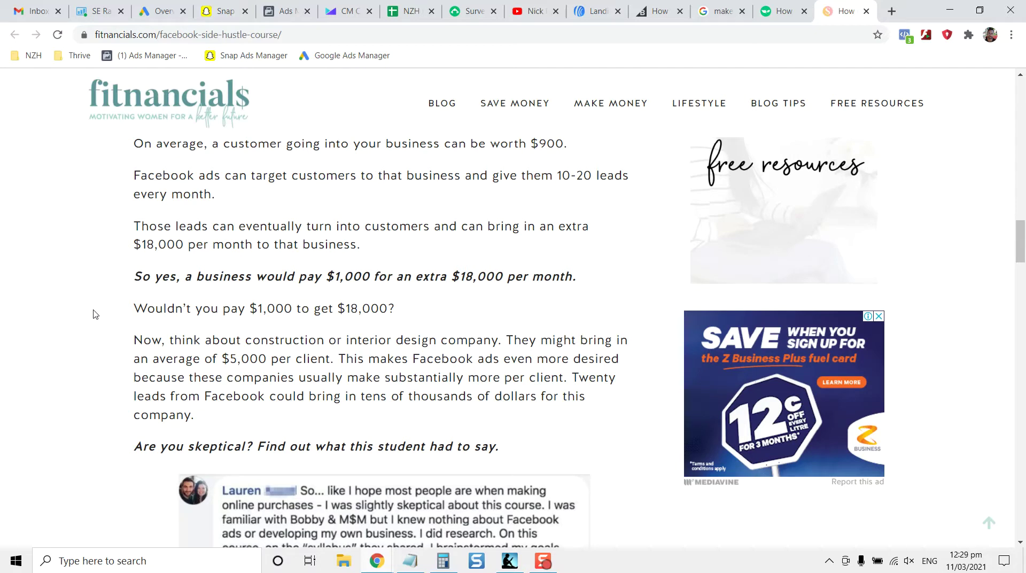
pyautogui.scroll(1, 95, 315)
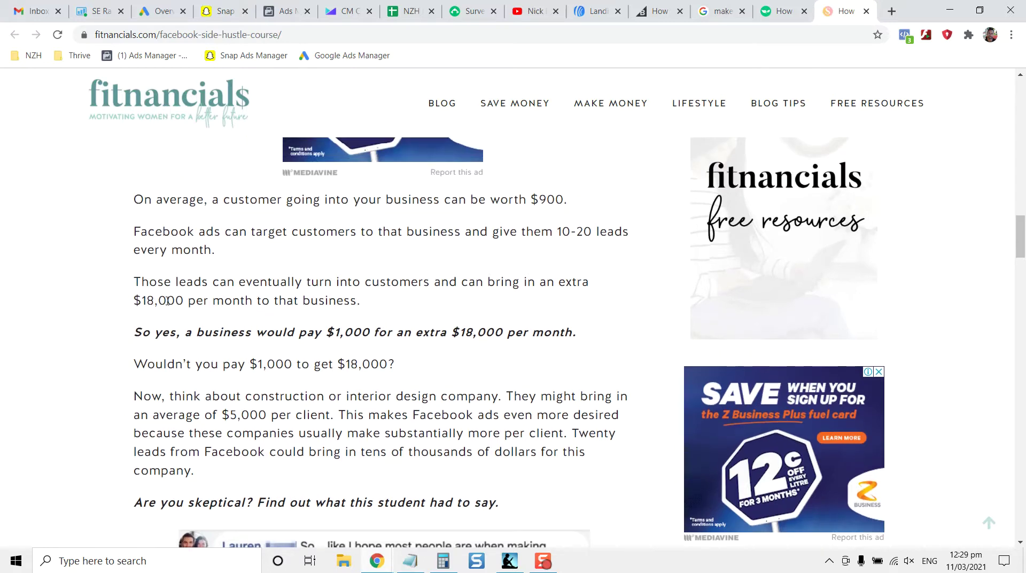
pyautogui.scroll(1, 97, 336)
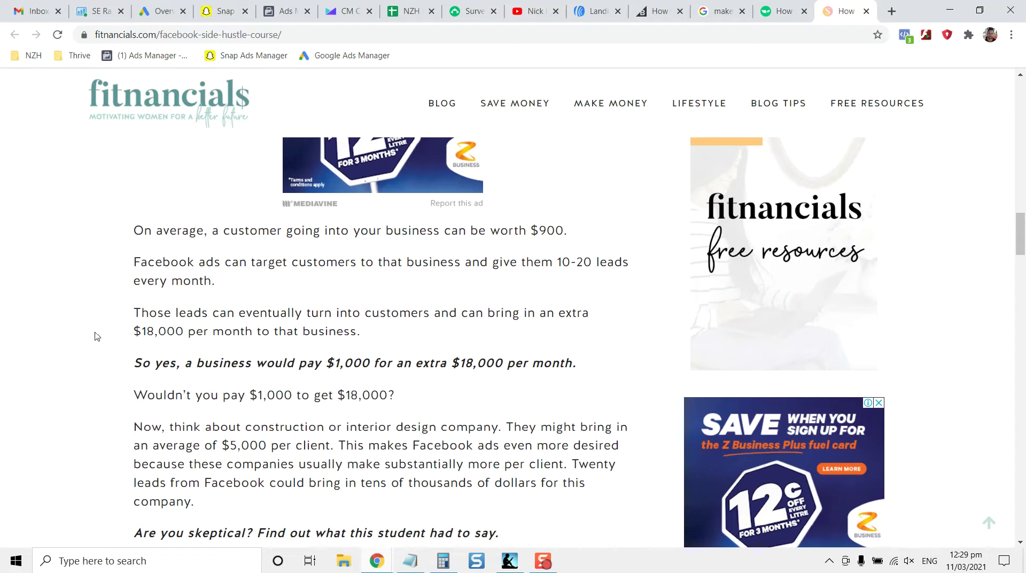
pyautogui.scroll(2, 97, 336)
pyautogui.scroll(2, 97, 336)
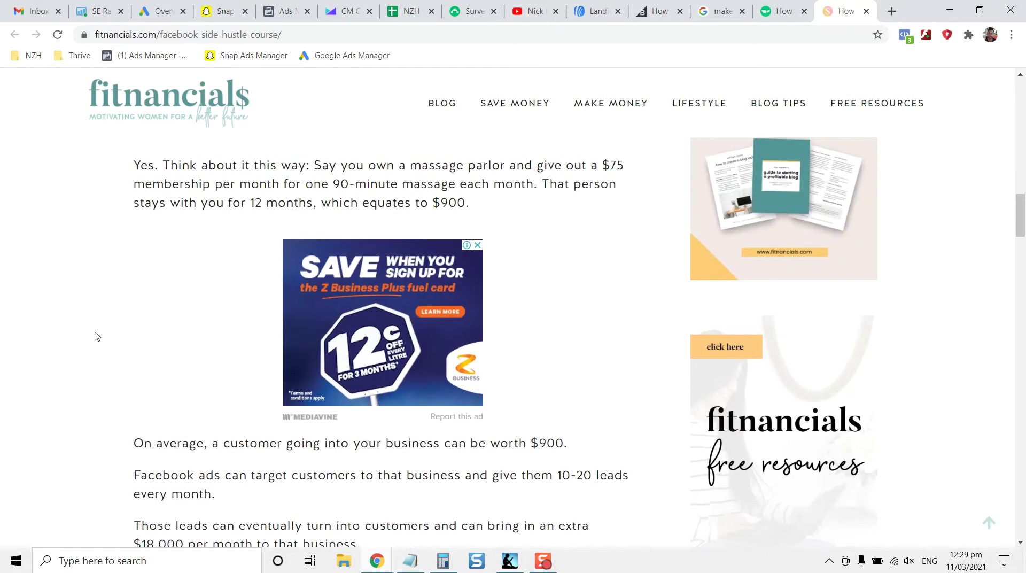
pyautogui.scroll(2, 97, 335)
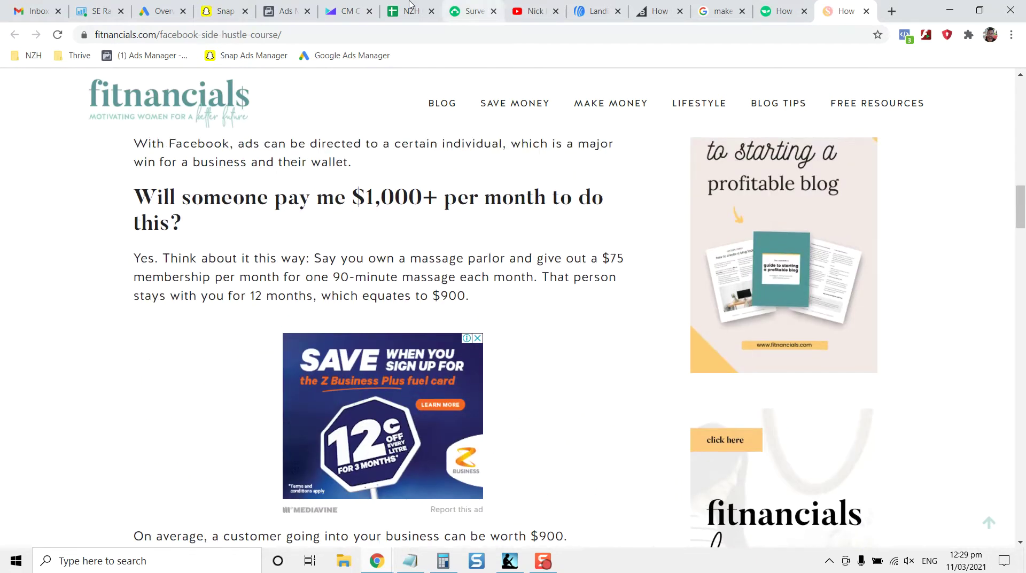
pyautogui.click(289, 11)
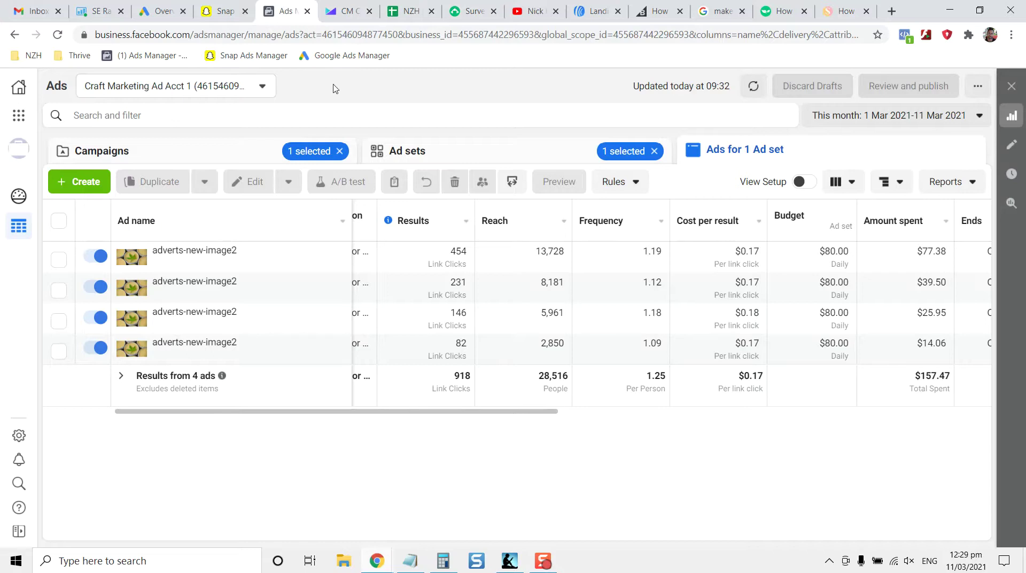
# Step: Cancel adding an ad to the existing campaign and clear the campaign and ad set filters
pyautogui.click(85, 182)
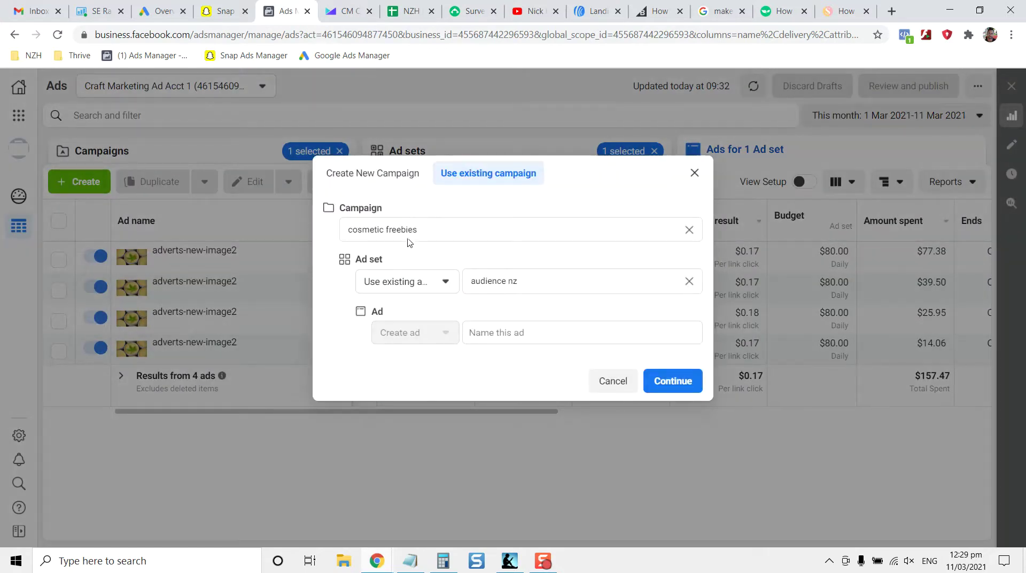
pyautogui.click(426, 224)
pyautogui.click(614, 377)
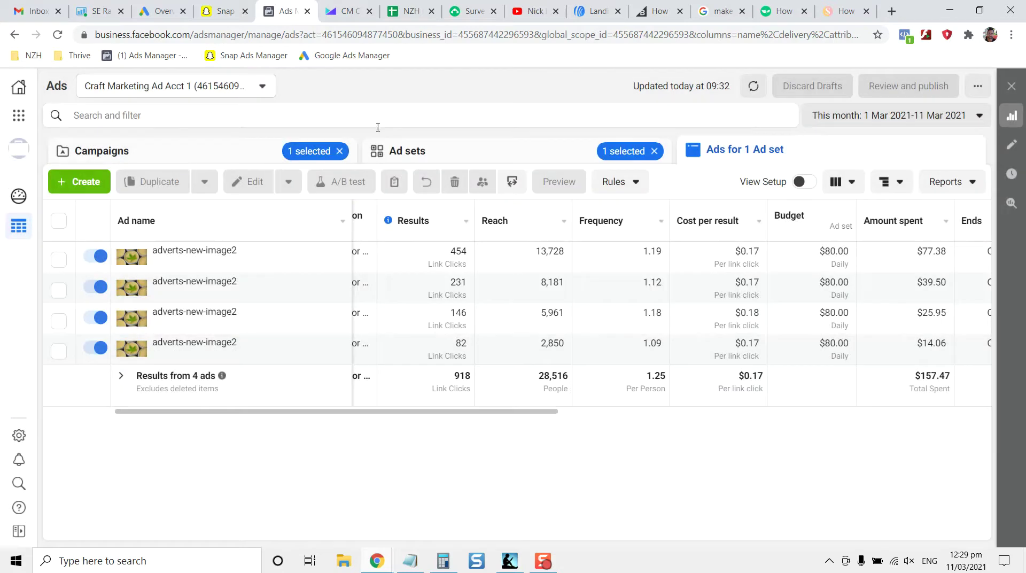
pyautogui.click(340, 151)
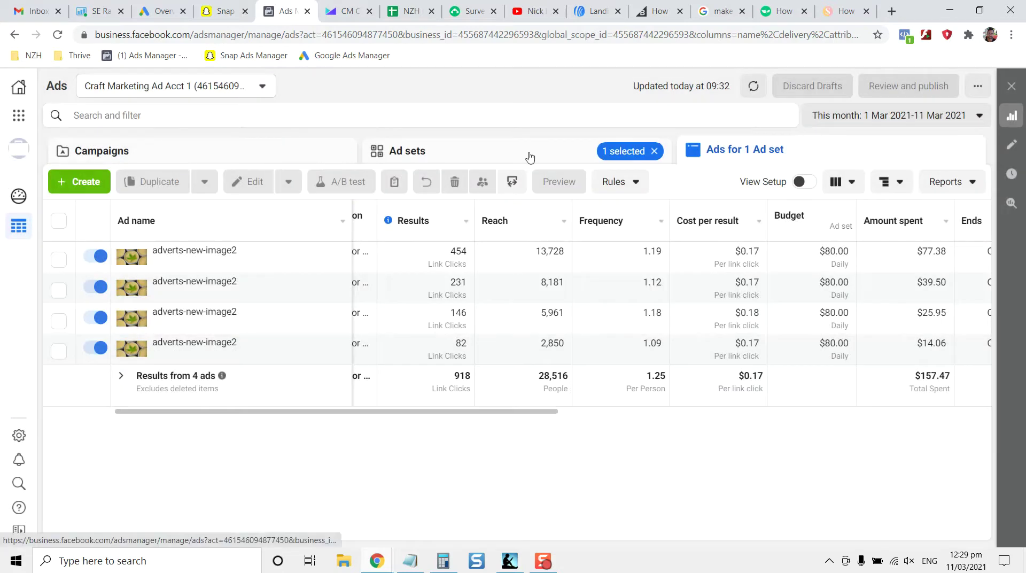
pyautogui.click(654, 151)
# Step: Create a new campaign with the Traffic objective
pyautogui.click(79, 182)
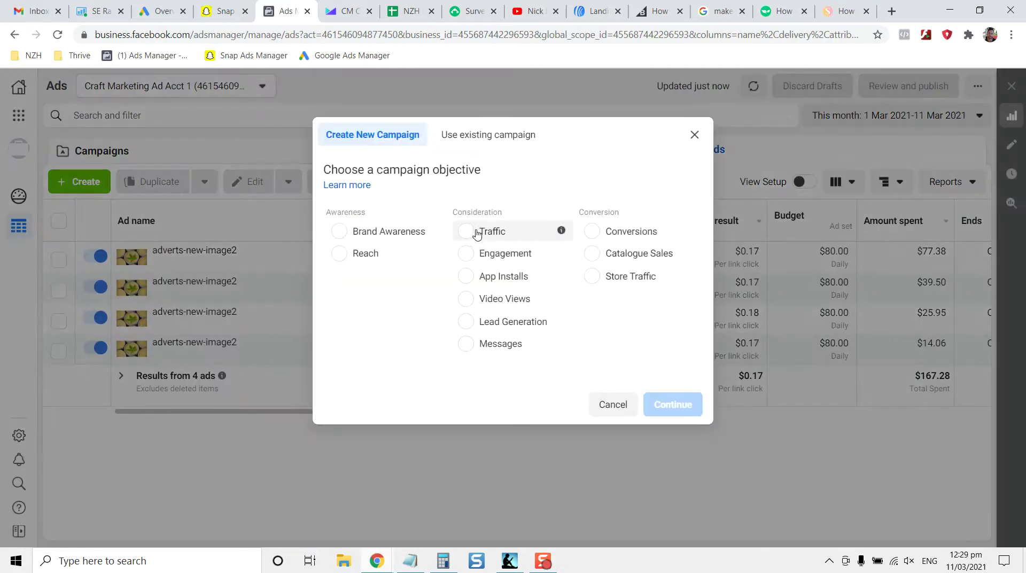
pyautogui.click(477, 234)
pyautogui.click(674, 507)
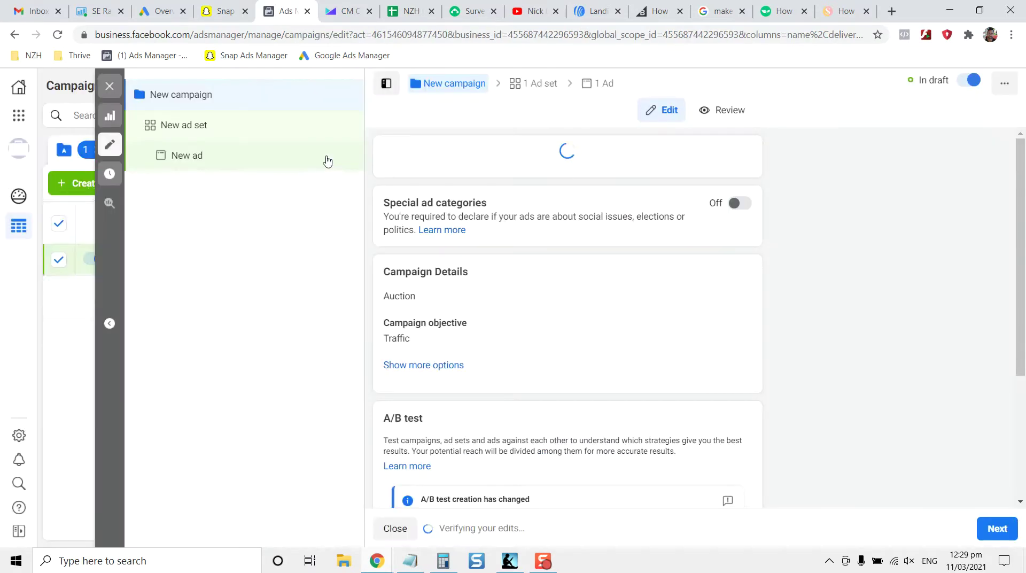
# Step: In the new ad set's settings, scroll to Audience and edit the New Zealand location
pyautogui.click(238, 128)
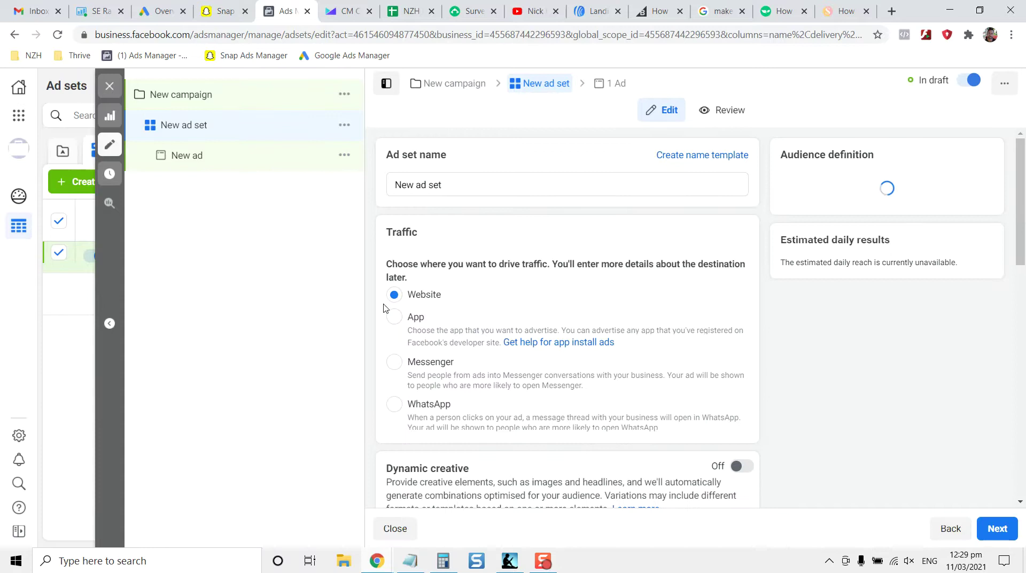
pyautogui.scroll(-3, 384, 302)
pyautogui.scroll(-3, 383, 308)
pyautogui.scroll(-2, 383, 305)
pyautogui.scroll(-4, 384, 304)
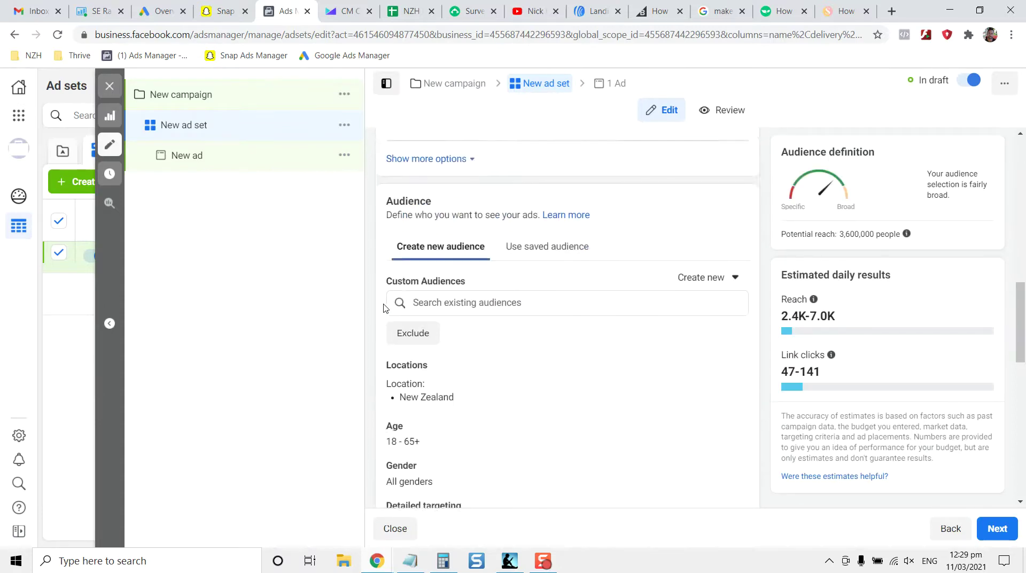
pyautogui.scroll(-1, 428, 278)
pyautogui.scroll(-2, 511, 243)
pyautogui.scroll(1, 512, 321)
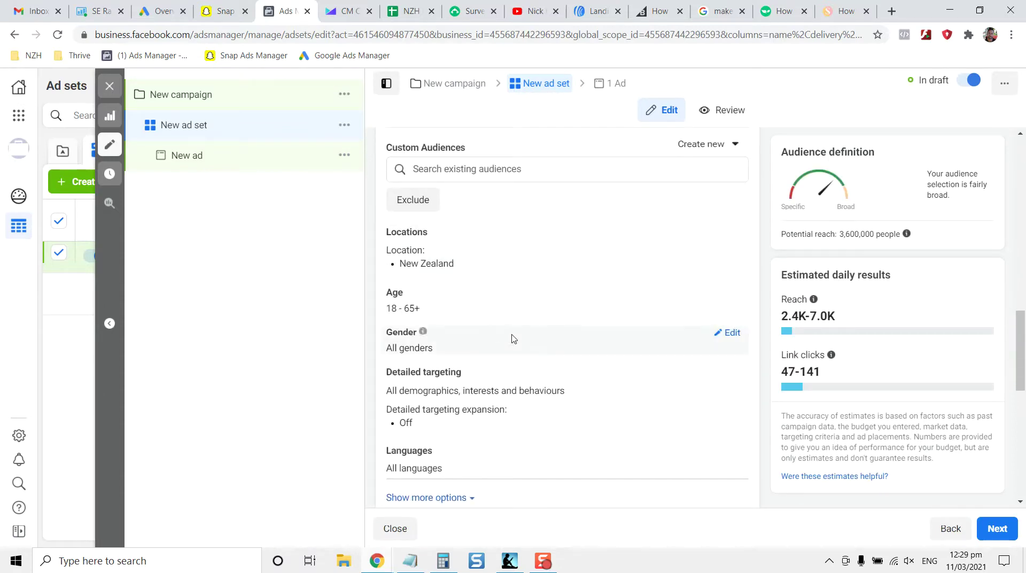
pyautogui.scroll(-1, 526, 342)
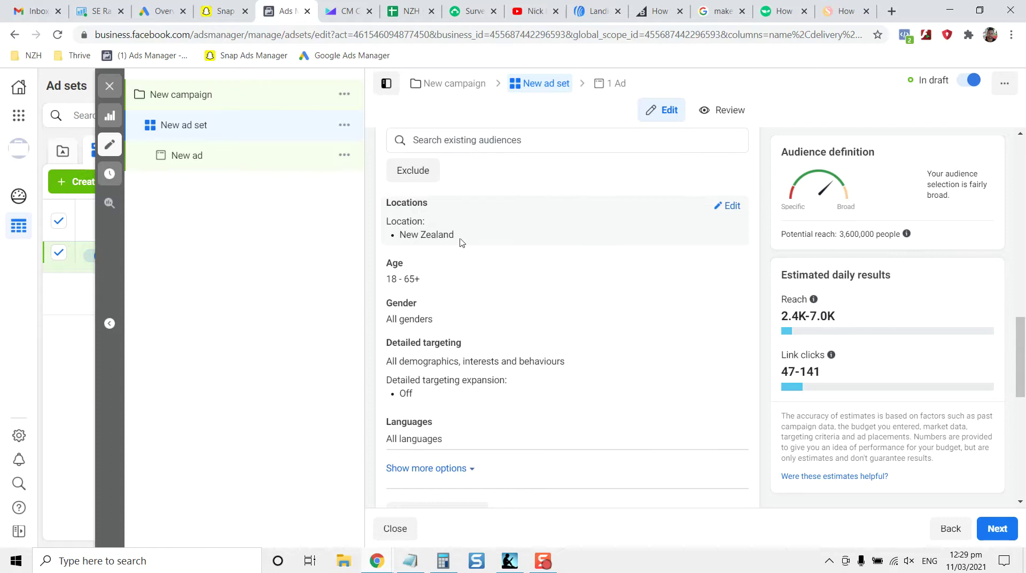
pyautogui.click(728, 207)
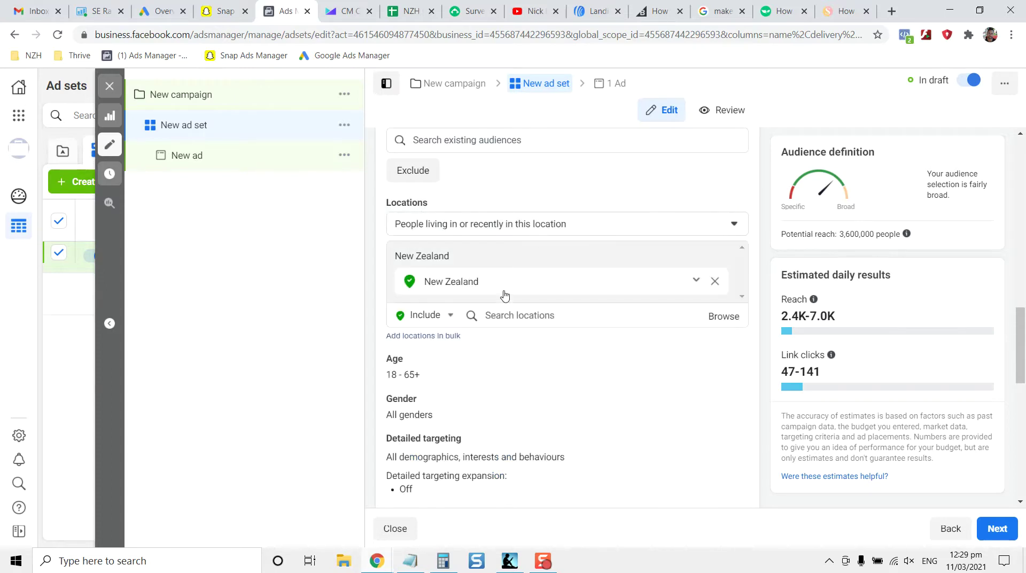
# Step: Add Christchurch as the target location and zoom the map in around it
pyautogui.click(521, 315)
pyautogui.write('christchurch')
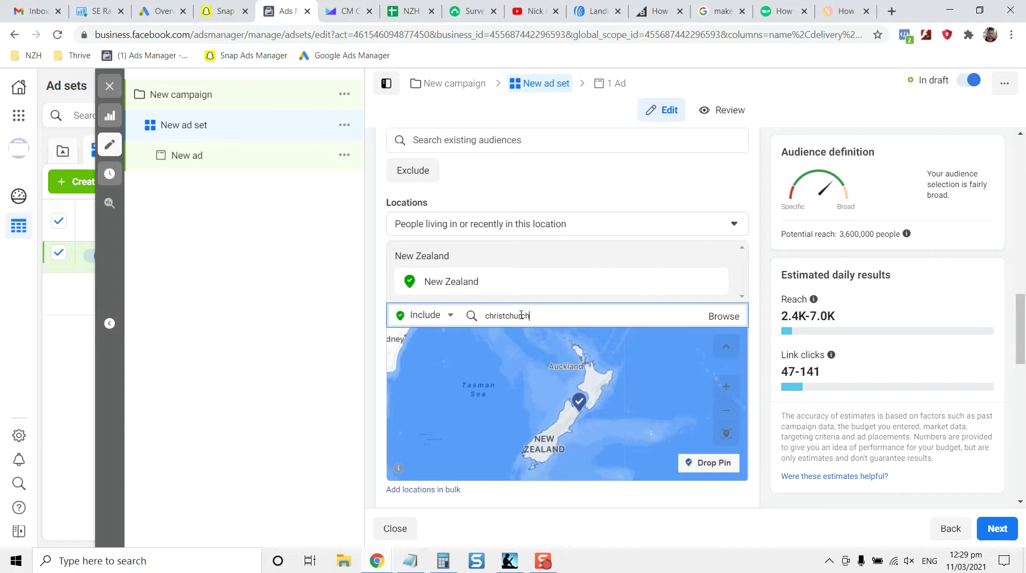
pyautogui.click(541, 343)
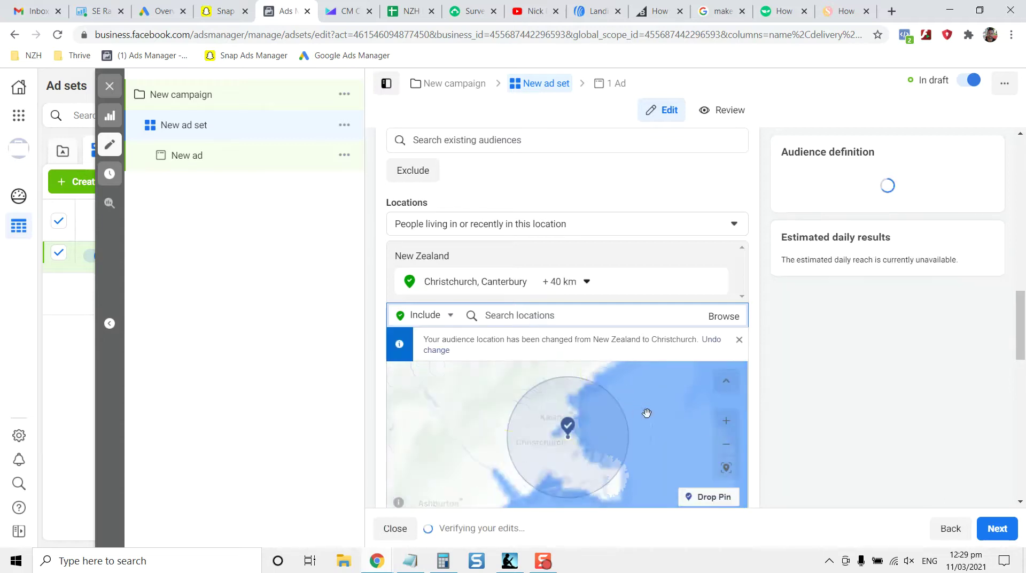
pyautogui.click(727, 421)
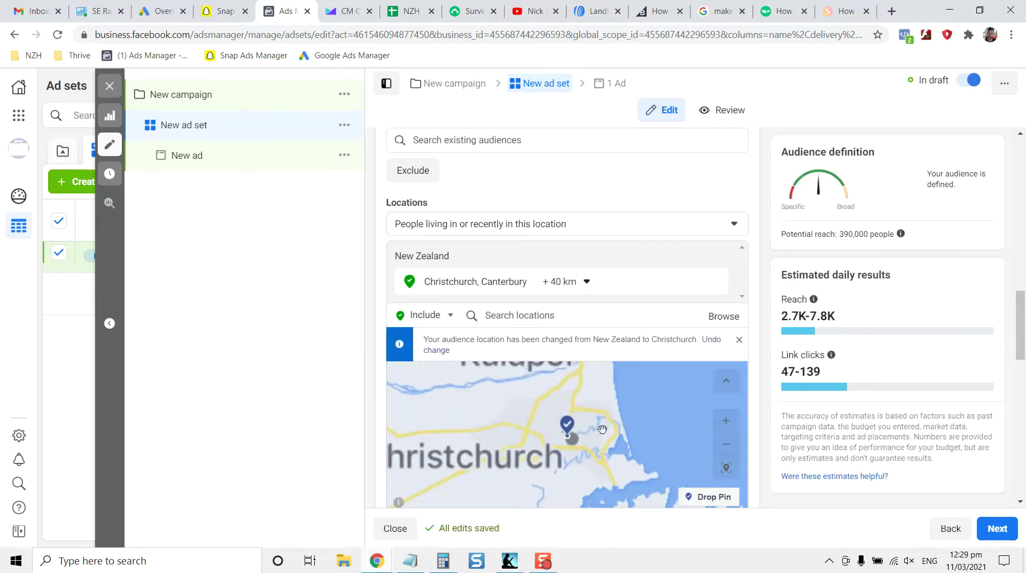
pyautogui.moveTo(602, 429); pyautogui.dragTo(657, 378)
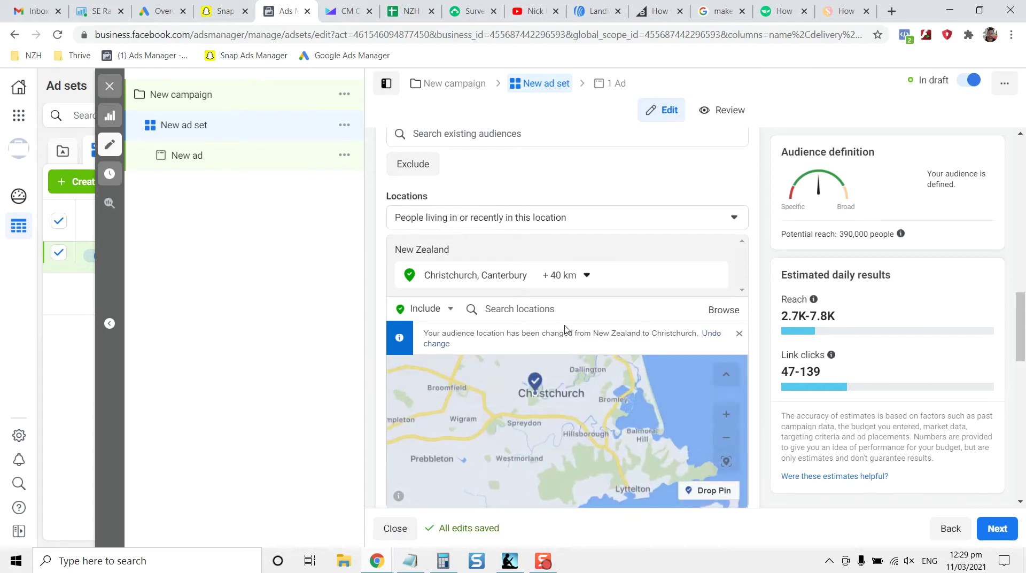
pyautogui.click(420, 310)
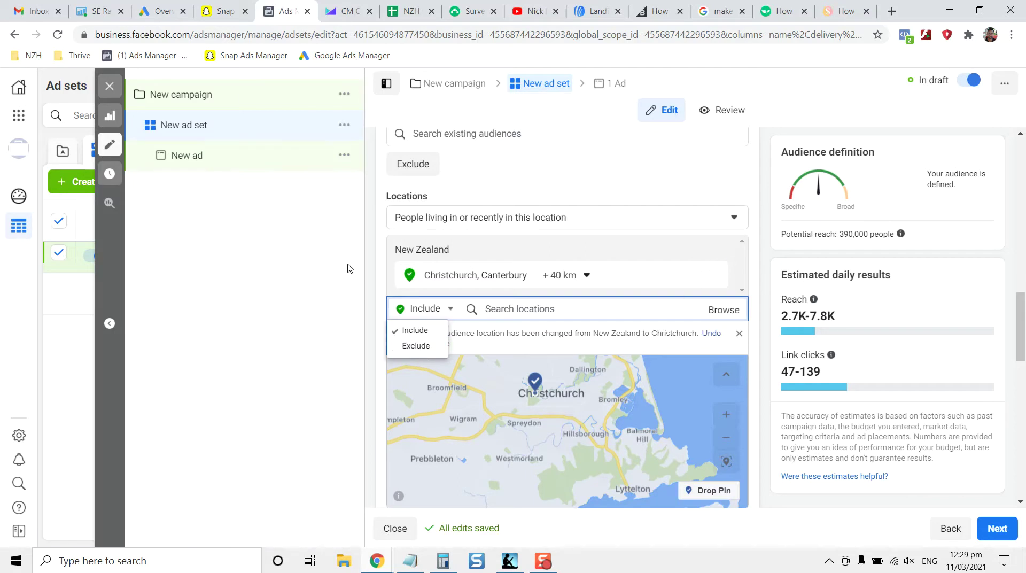
pyautogui.click(378, 264)
# Step: Drop a pin near Spreydon and set its targeting radius to 5 km
pyautogui.click(710, 490)
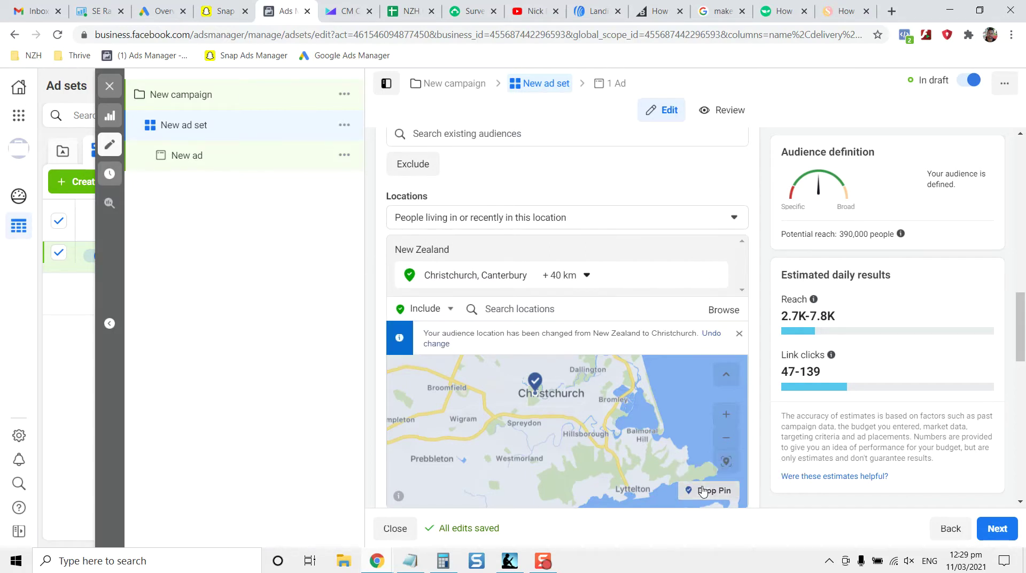
pyautogui.click(516, 423)
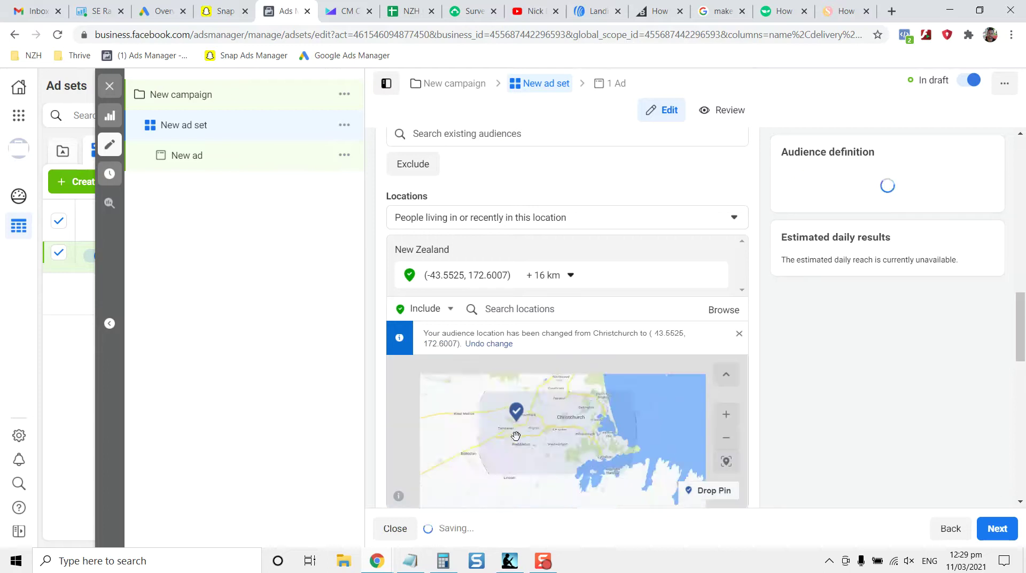
pyautogui.click(727, 419)
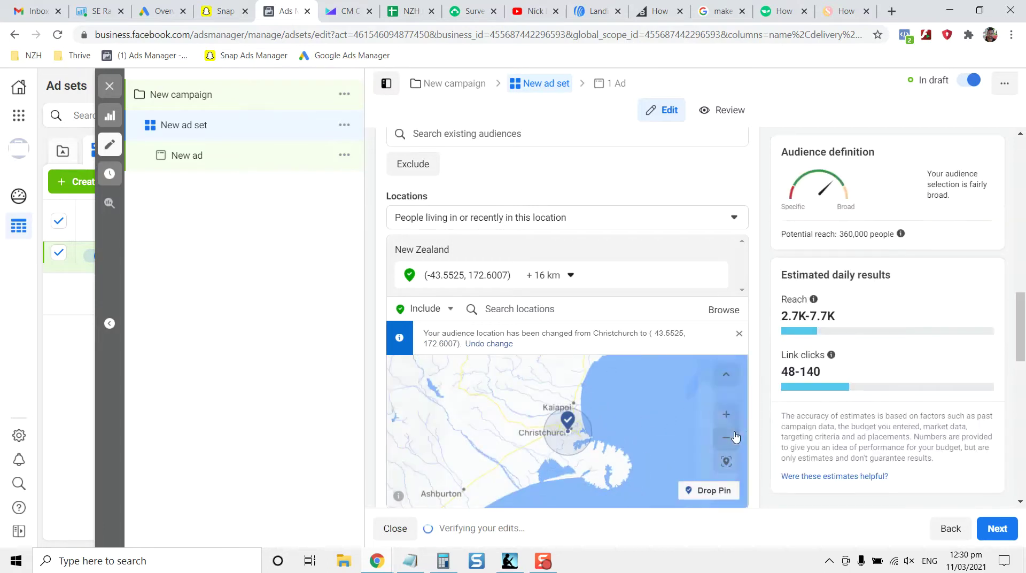
pyautogui.click(549, 275)
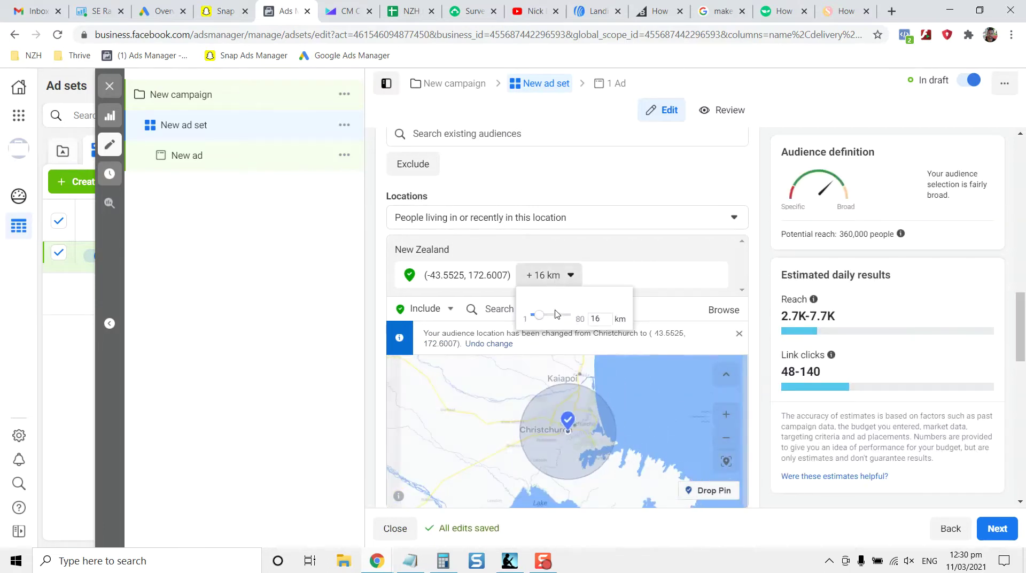
pyautogui.moveTo(541, 316); pyautogui.dragTo(539, 318)
pyautogui.click(380, 314)
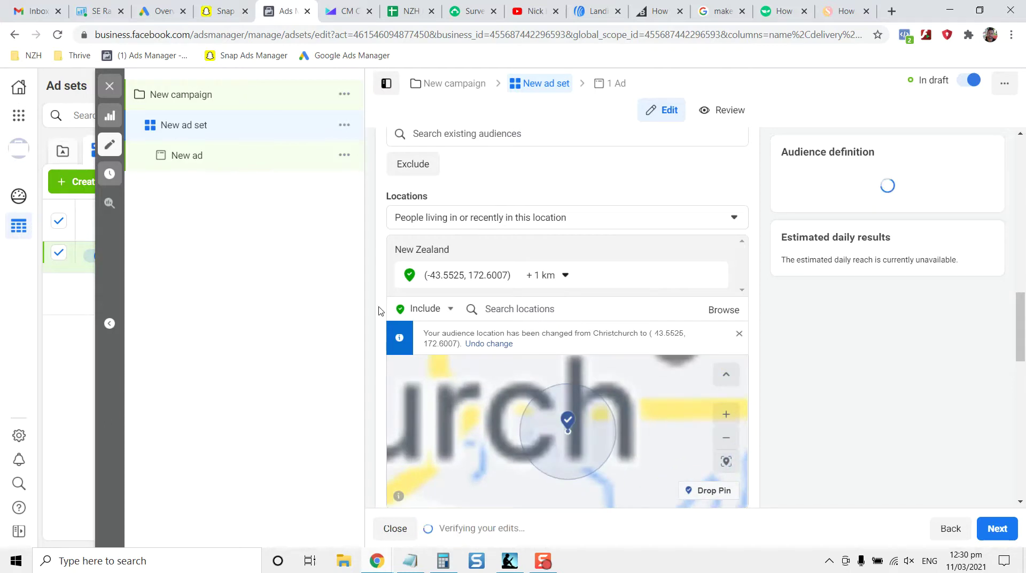
pyautogui.click(532, 285)
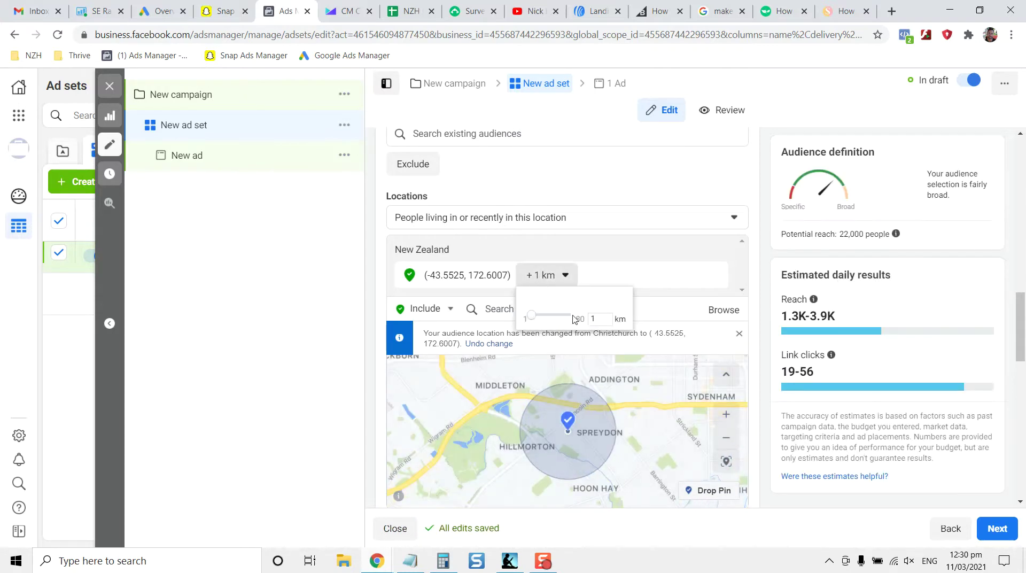
pyautogui.moveTo(535, 319); pyautogui.dragTo(537, 320)
pyautogui.click(396, 307)
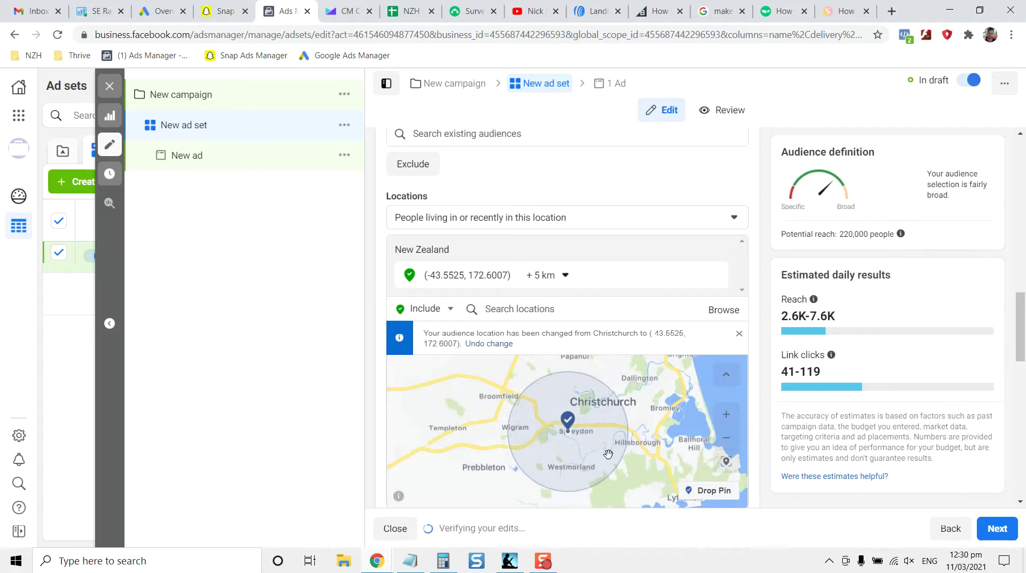
pyautogui.scroll(-2, 374, 382)
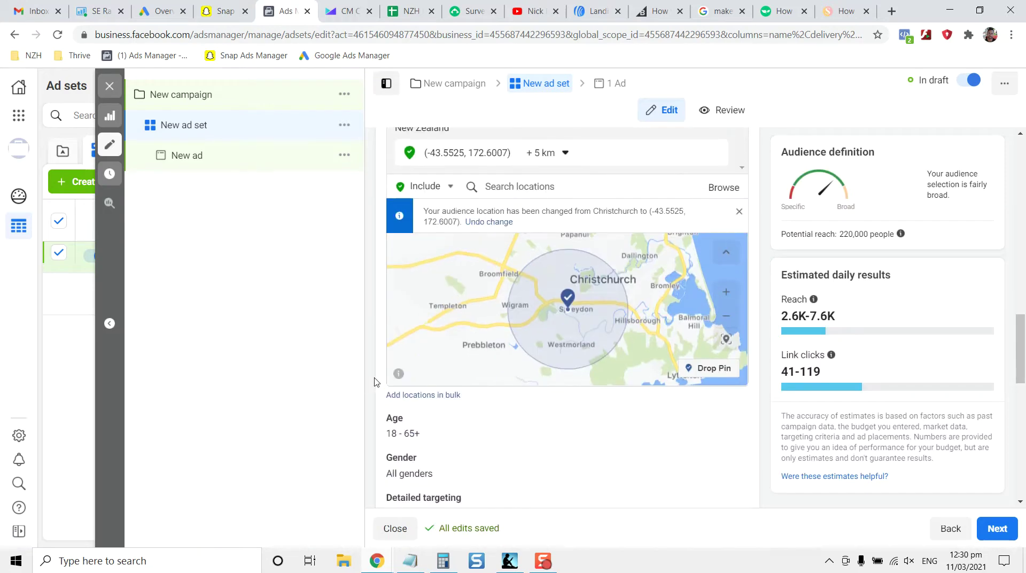
pyautogui.scroll(-2, 376, 383)
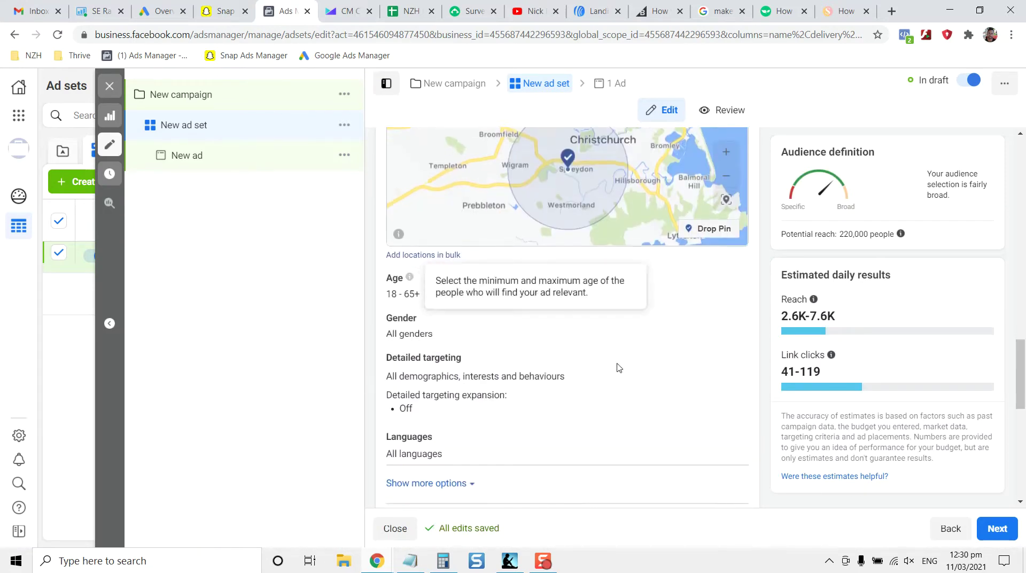
# Step: Set the audience age range to minimum 20, maximum 45, then go to the new ad
pyautogui.click(729, 279)
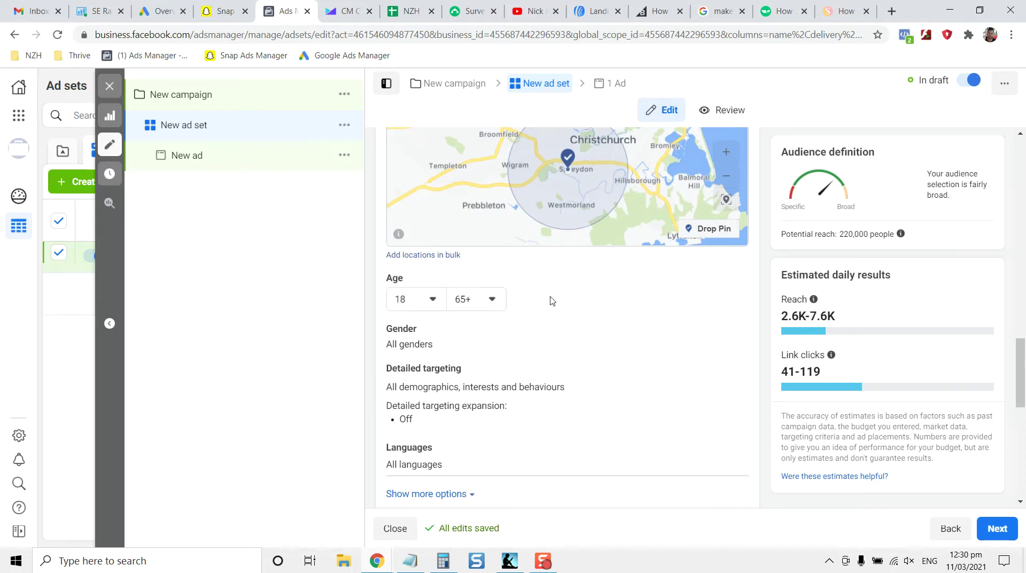
pyautogui.click(433, 299)
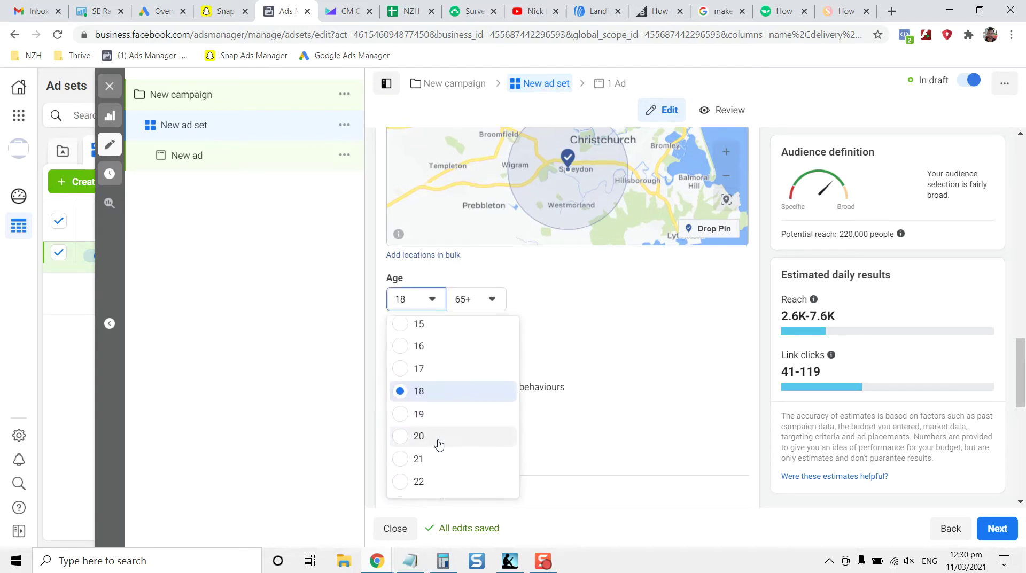
pyautogui.click(422, 435)
pyautogui.click(476, 299)
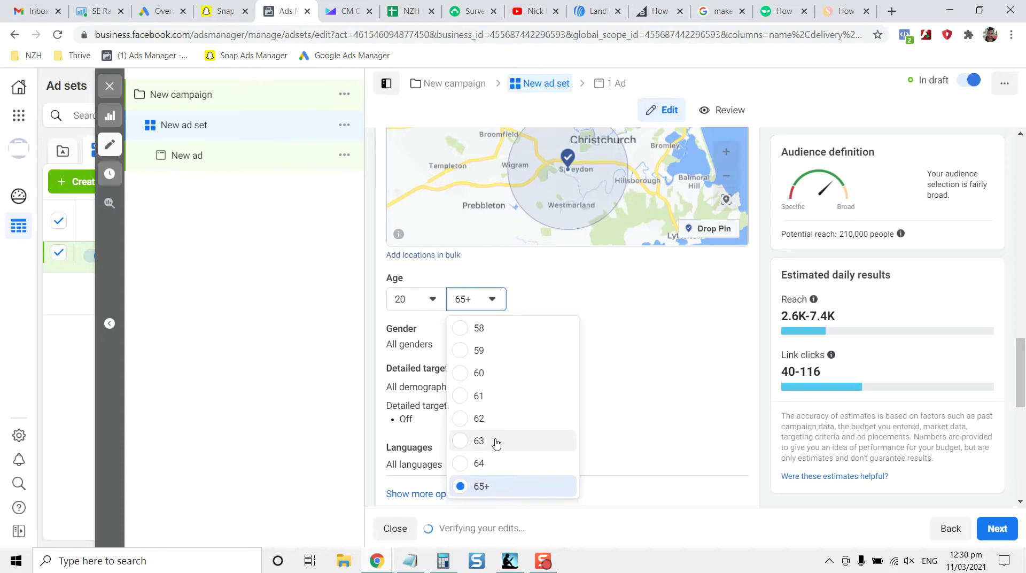
pyautogui.scroll(5, 497, 443)
pyautogui.scroll(1, 497, 444)
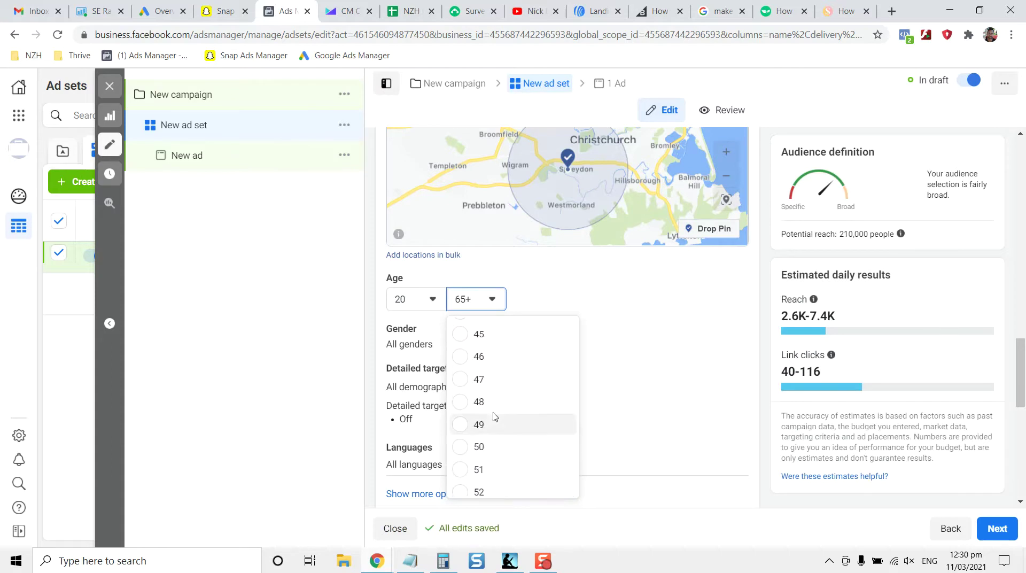
pyautogui.click(501, 336)
pyautogui.scroll(-1, 381, 327)
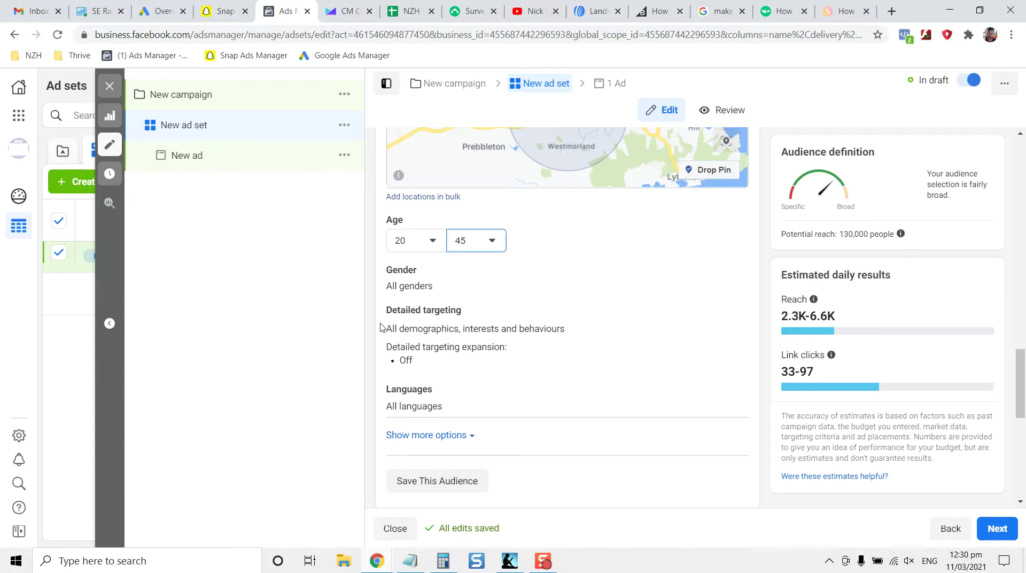
pyautogui.scroll(2, 406, 326)
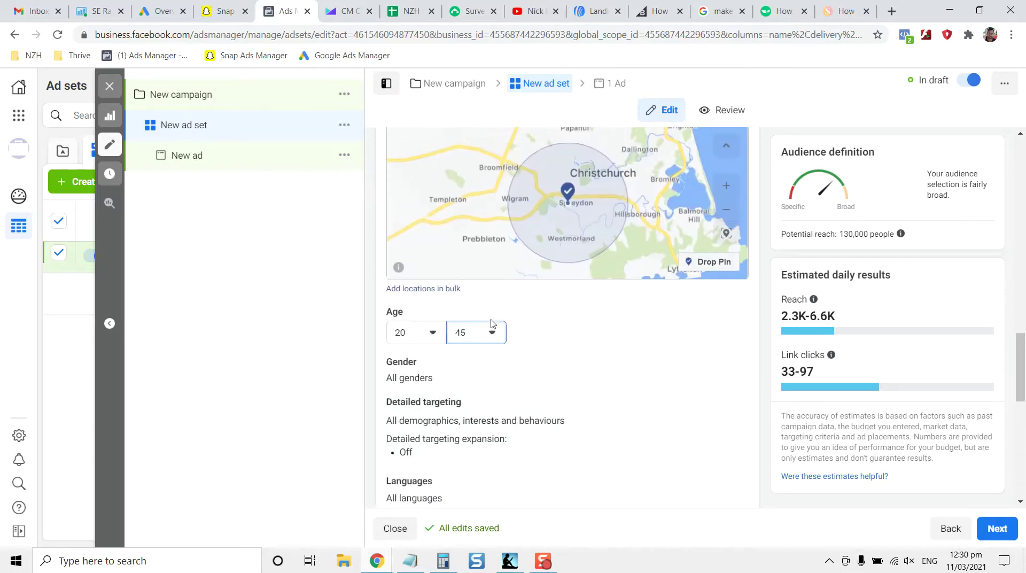
pyautogui.click(211, 160)
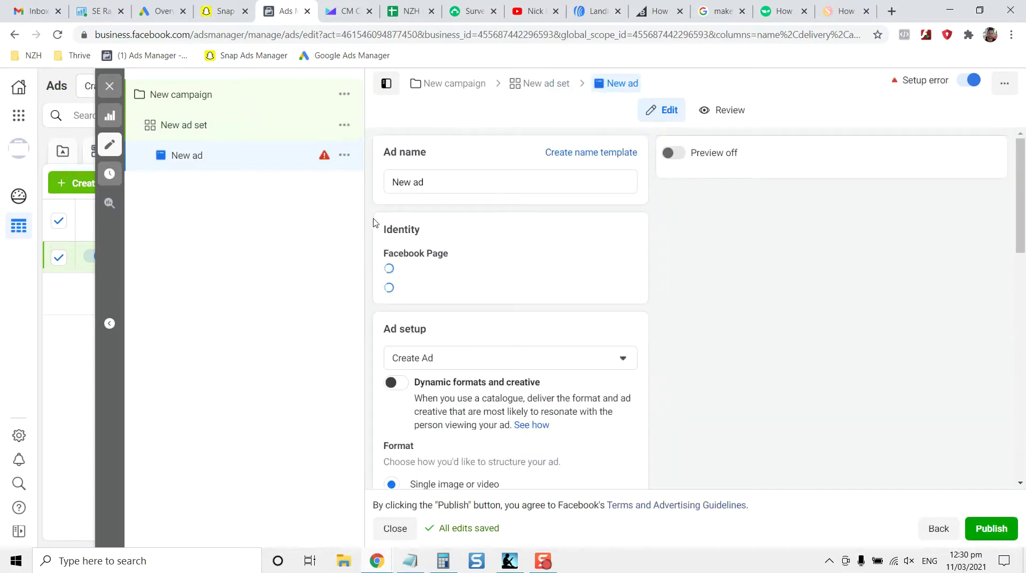
# Step: Keep the current Facebook Page and add the cannabis topicals image from the account library as ad media
pyautogui.click(485, 272)
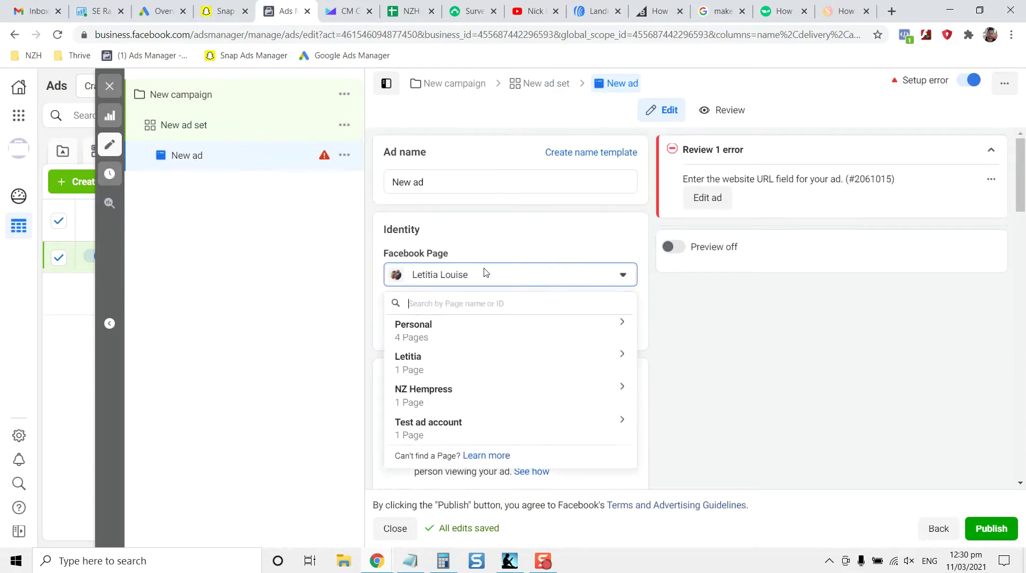
pyautogui.click(375, 287)
pyautogui.scroll(-3, 374, 287)
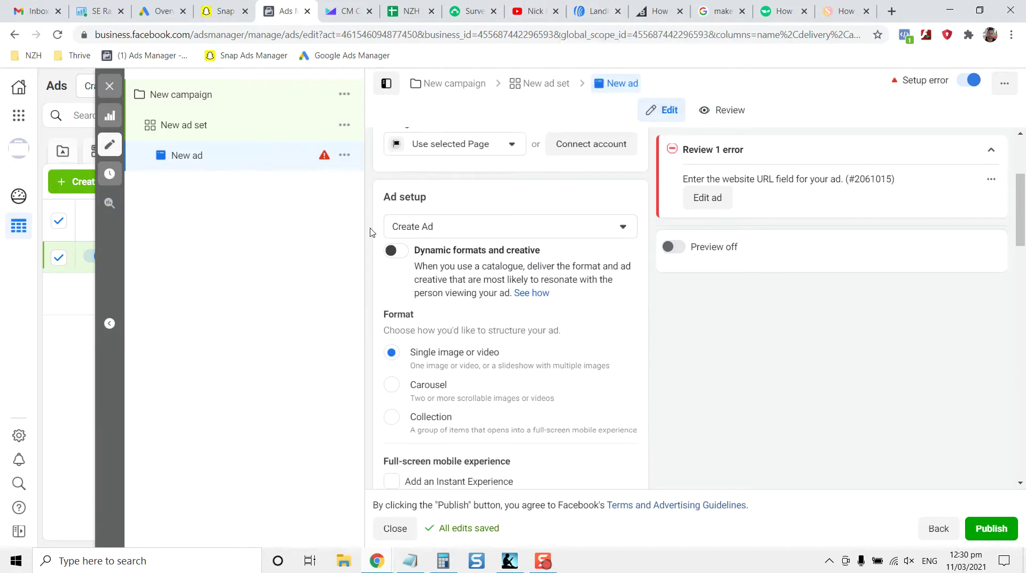
pyautogui.scroll(-3, 373, 232)
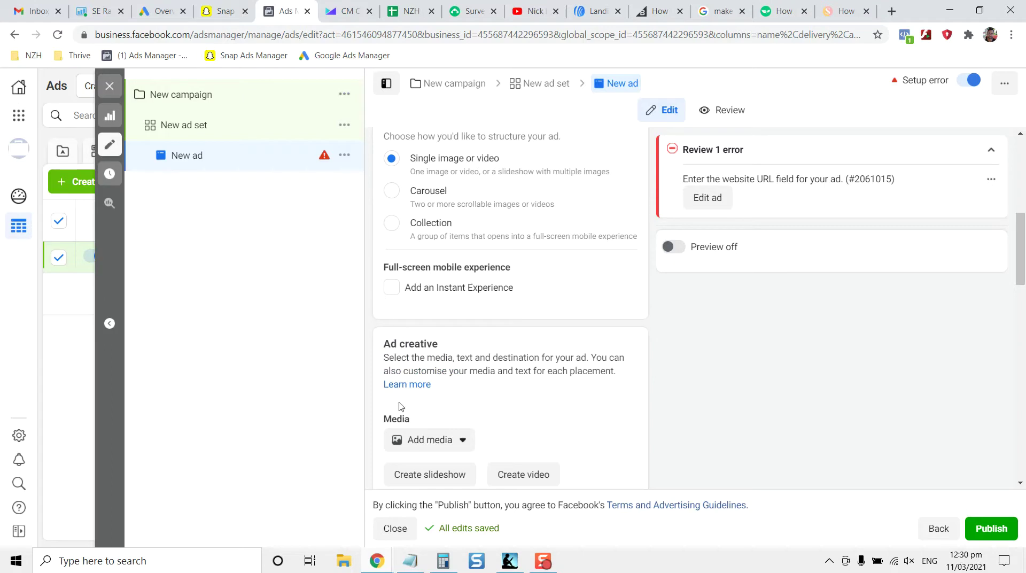
pyautogui.click(428, 439)
pyautogui.click(446, 470)
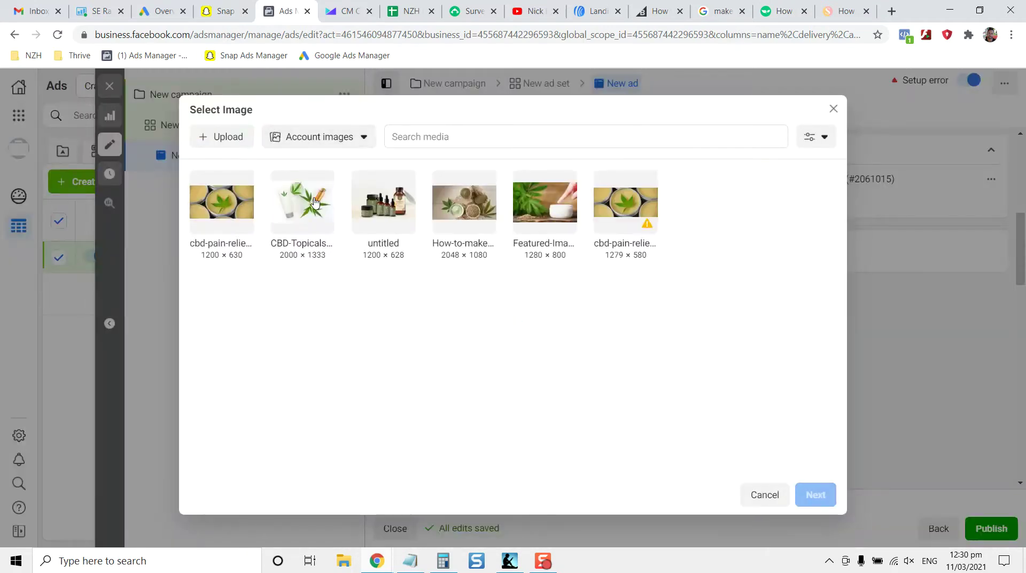
pyautogui.click(315, 202)
# Step: Accept the image crops for all placements
pyautogui.click(800, 495)
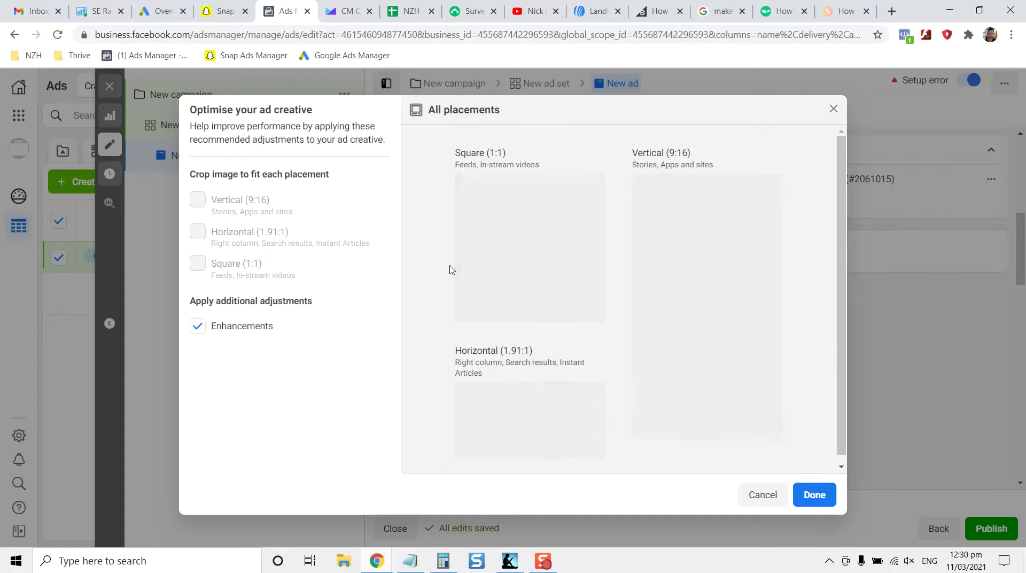
pyautogui.click(814, 493)
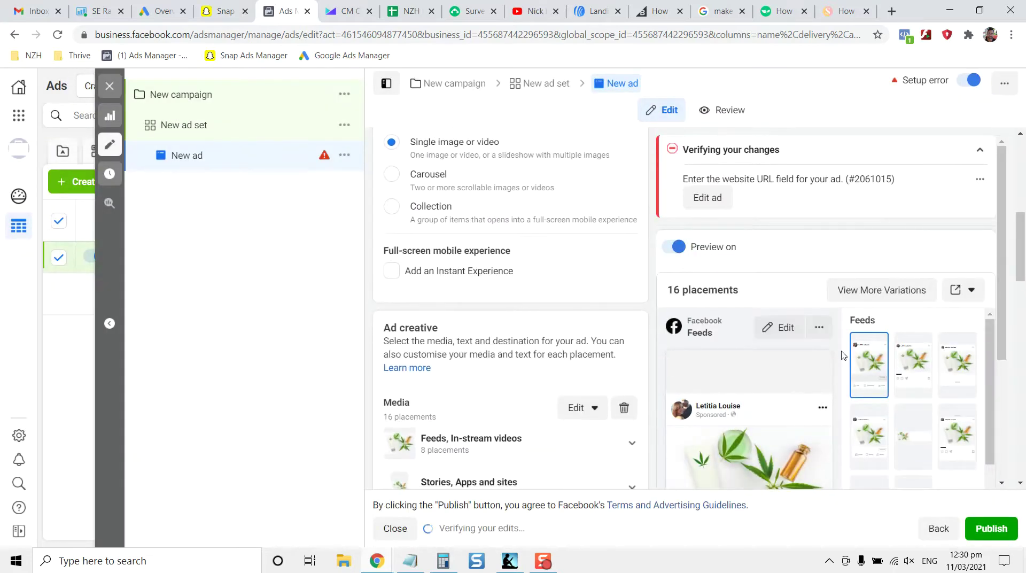
pyautogui.scroll(-5, 375, 312)
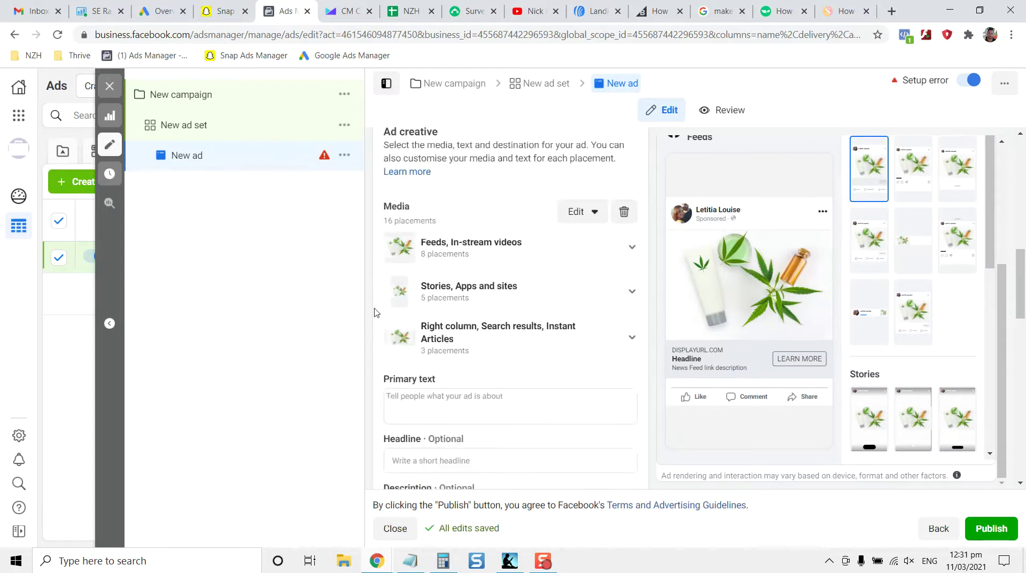
pyautogui.scroll(-2, 376, 313)
# Step: Fill in primary text, headline 'headline', description 'click here to get offer', and the website URL field
pyautogui.click(446, 240)
pyautogui.write('Primary text goes in here')
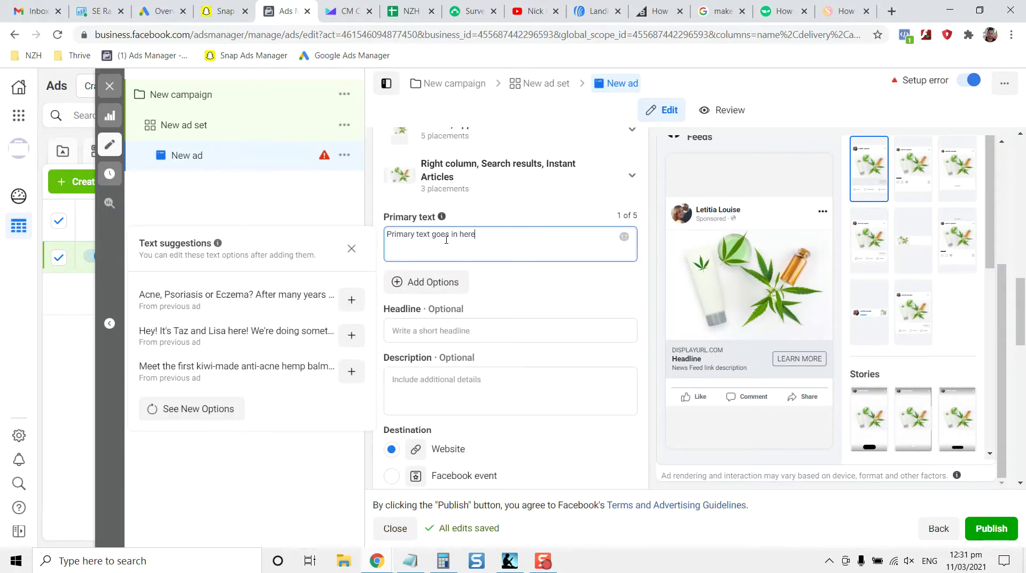
pyautogui.click(449, 327)
pyautogui.write('headline')
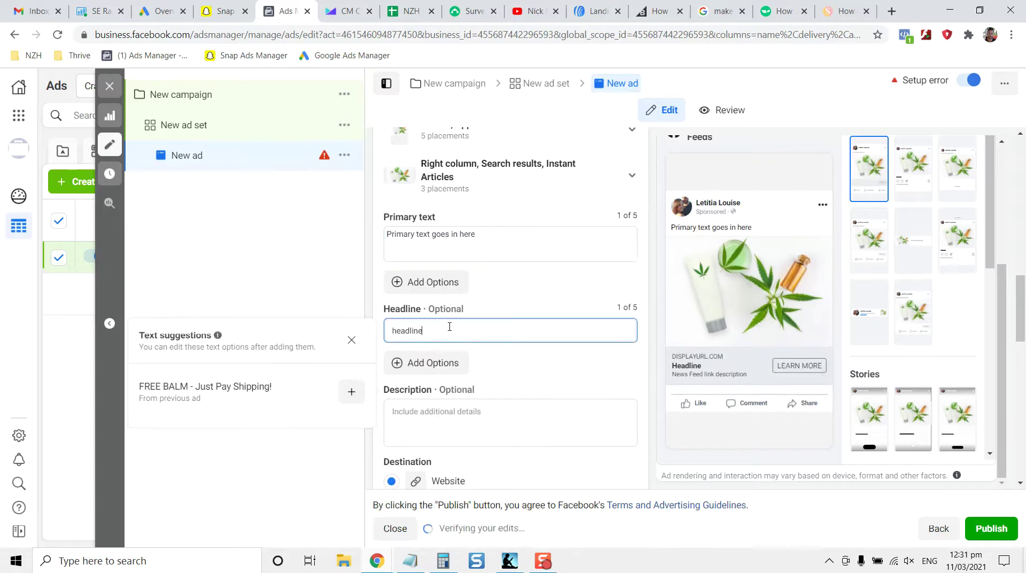
pyautogui.click(448, 415)
pyautogui.write('click here to get offer')
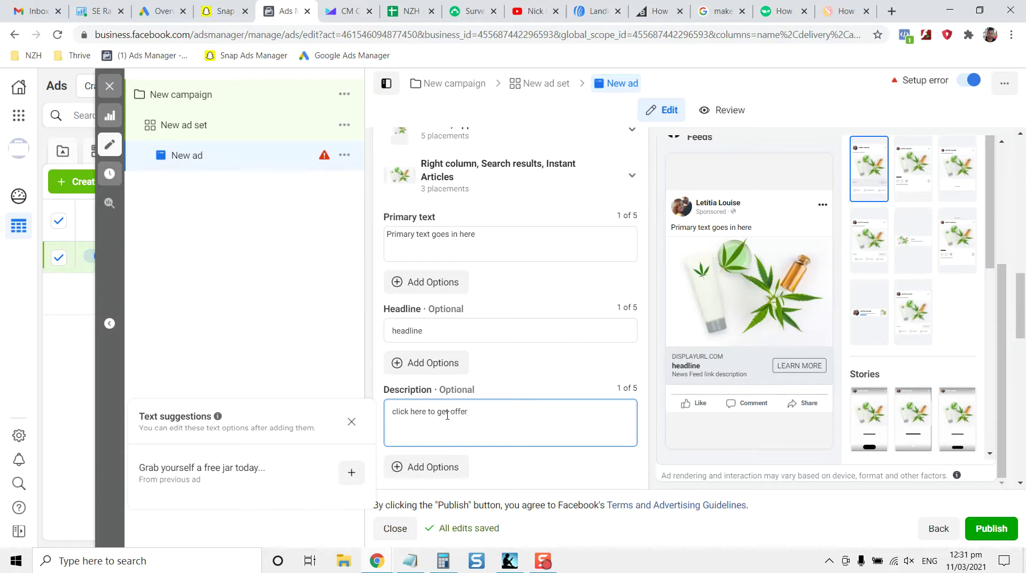
pyautogui.scroll(-4, 448, 415)
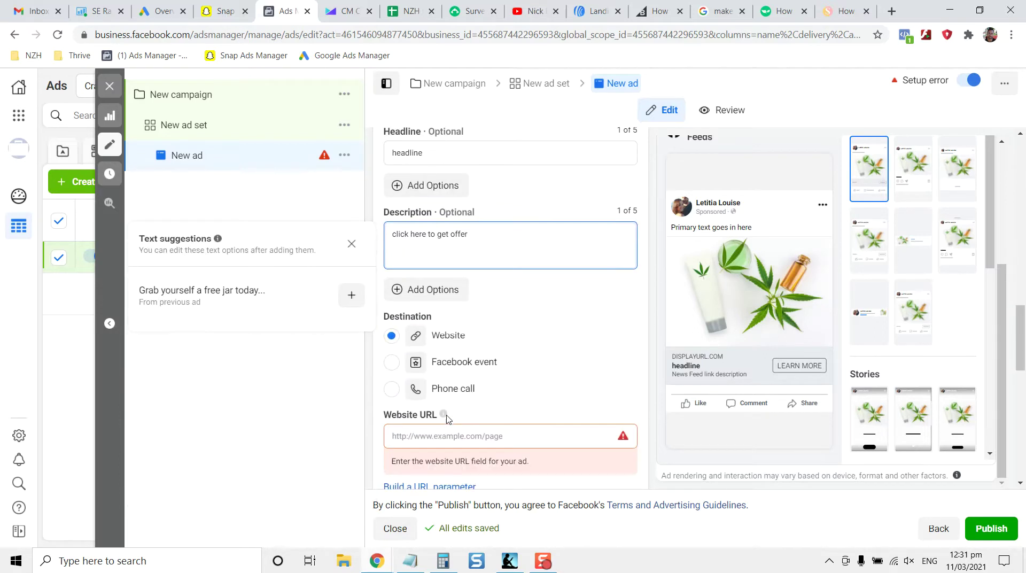
pyautogui.click(499, 405)
pyautogui.write('landing page')
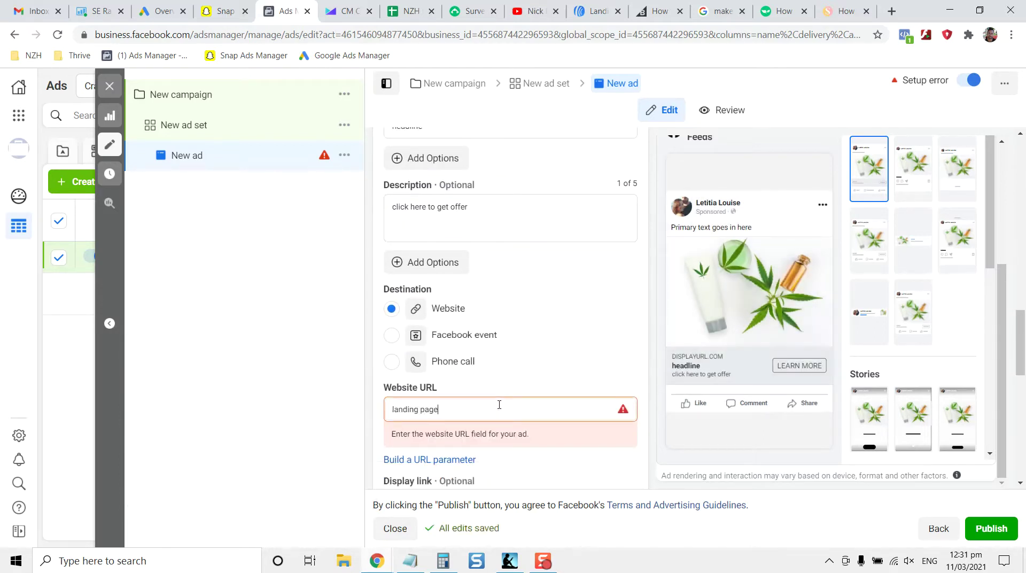
# Step: Open AWeber's landing pages list, start a new landing page, and browse templates to Gift Guide
pyautogui.click(596, 11)
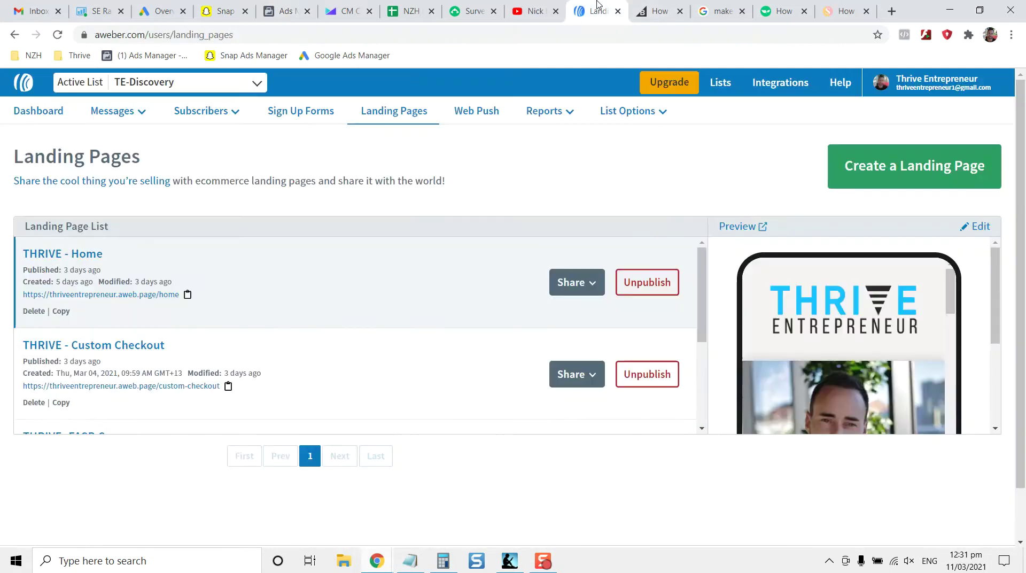
pyautogui.click(405, 114)
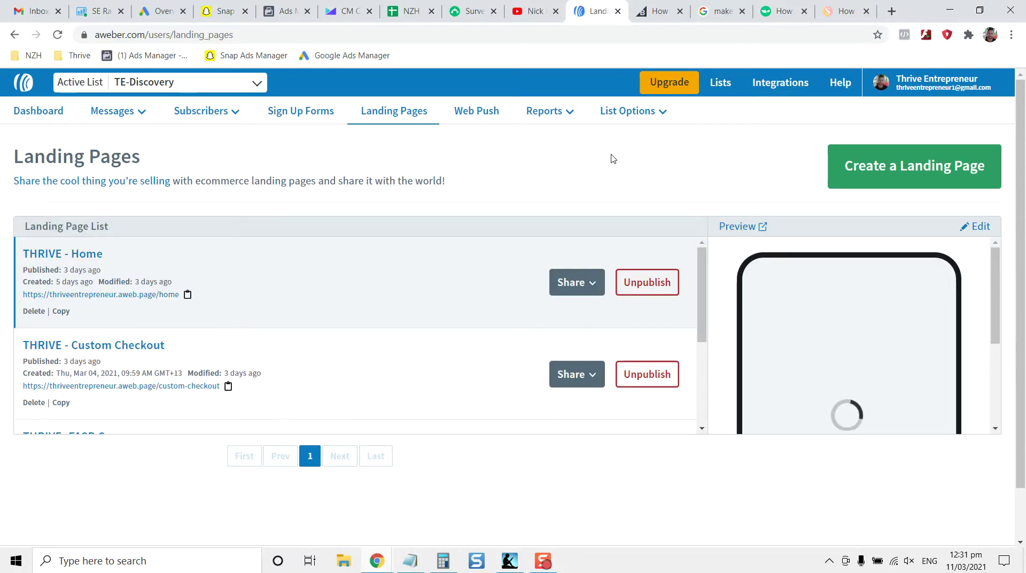
pyautogui.click(866, 172)
pyautogui.scroll(-4, 541, 296)
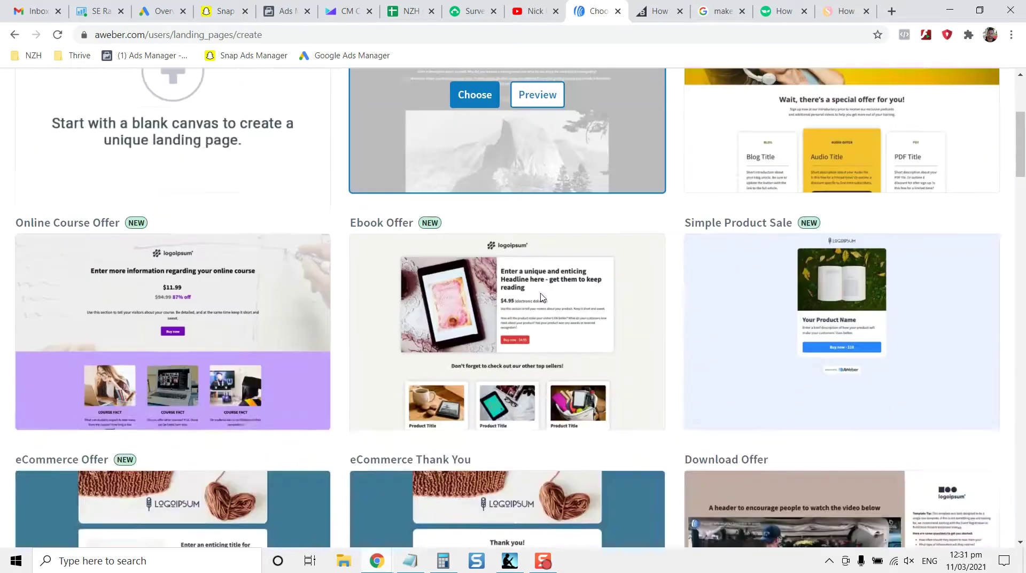
pyautogui.scroll(-5, 541, 295)
pyautogui.scroll(-5, 541, 294)
pyautogui.scroll(-3, 541, 295)
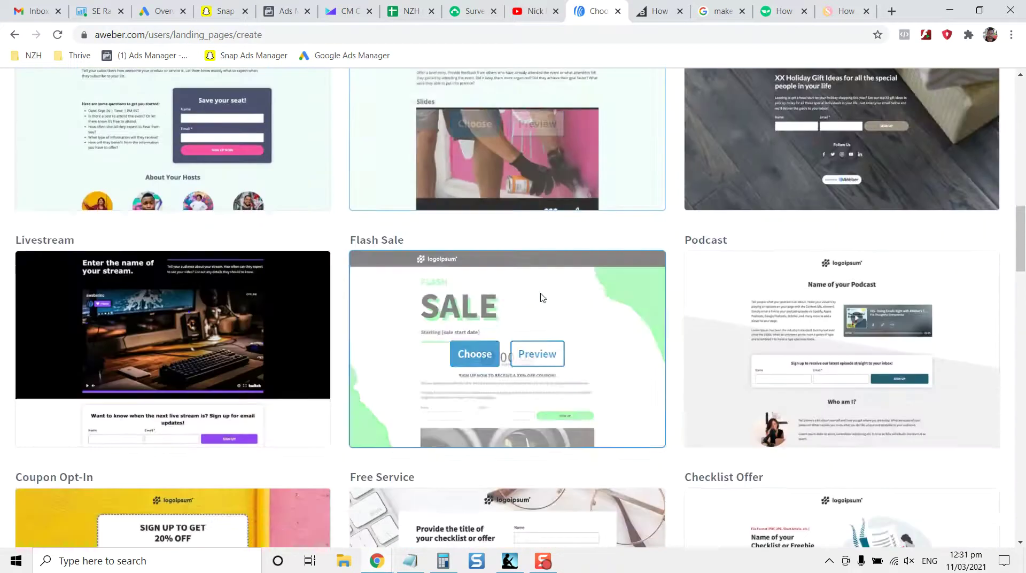
pyautogui.scroll(2, 675, 239)
# Step: Build the page from the Gift Guide template and remove the extra logo-row element
pyautogui.click(811, 207)
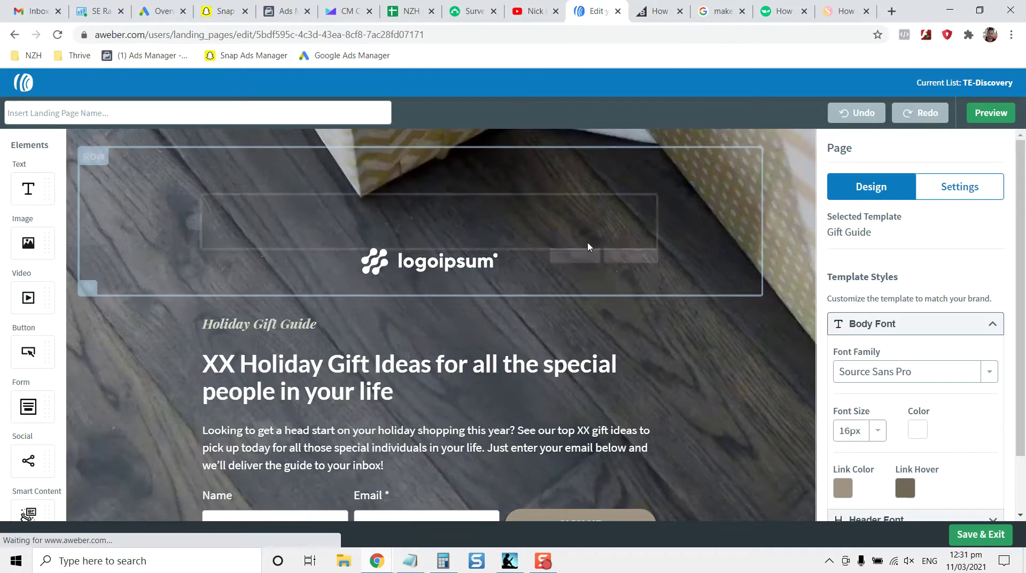
pyautogui.click(616, 280)
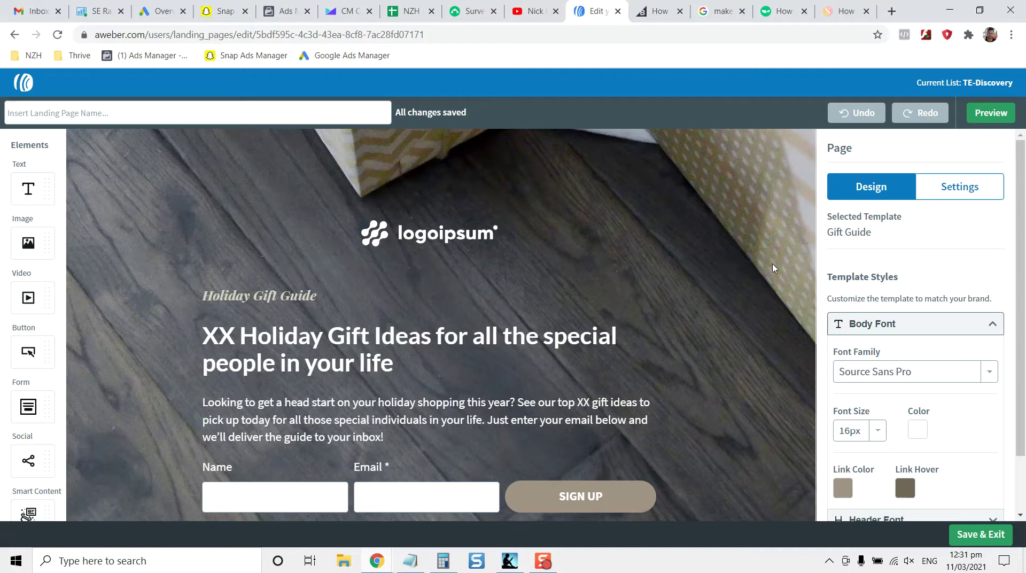
pyautogui.scroll(-2, 194, 348)
# Step: Replace the gift-ideas headline with 'Free Massage first 50 in Spreydon'
pyautogui.moveTo(394, 259); pyautogui.dragTo(206, 234)
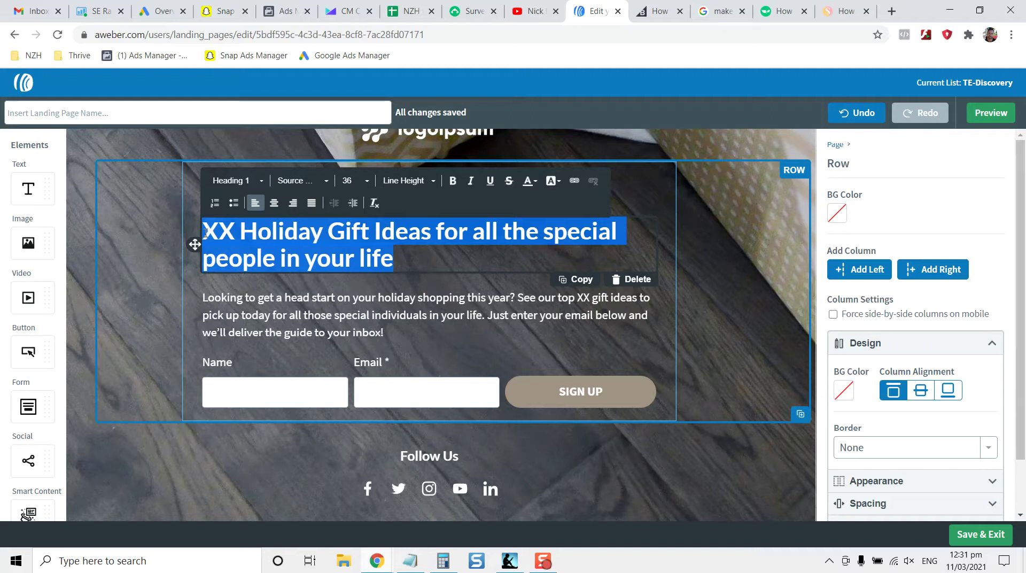
pyautogui.write('Free Mas')
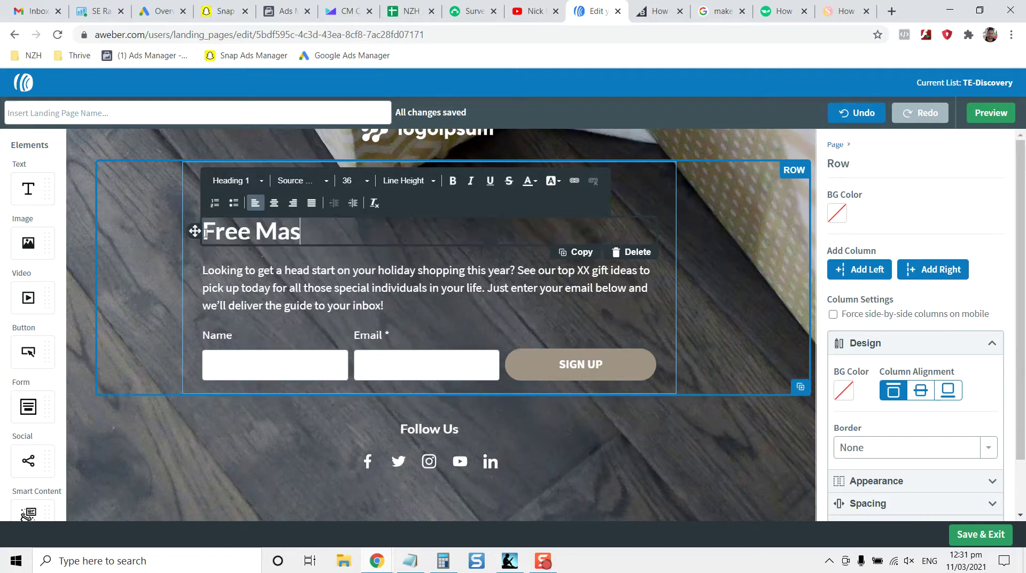
pyautogui.write('sage first50')
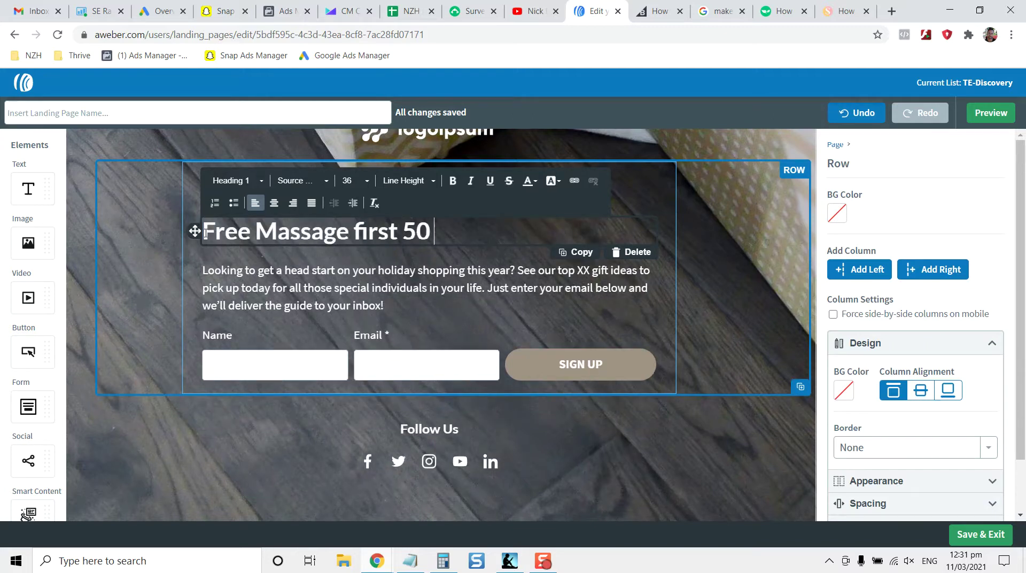
pyautogui.write(' Clients in')
pyautogui.press('BackSpace')
pyautogui.press('BackSpace')
pyautogui.press('BackSpace')
pyautogui.press('BackSpace')
pyautogui.press('BackSpace')
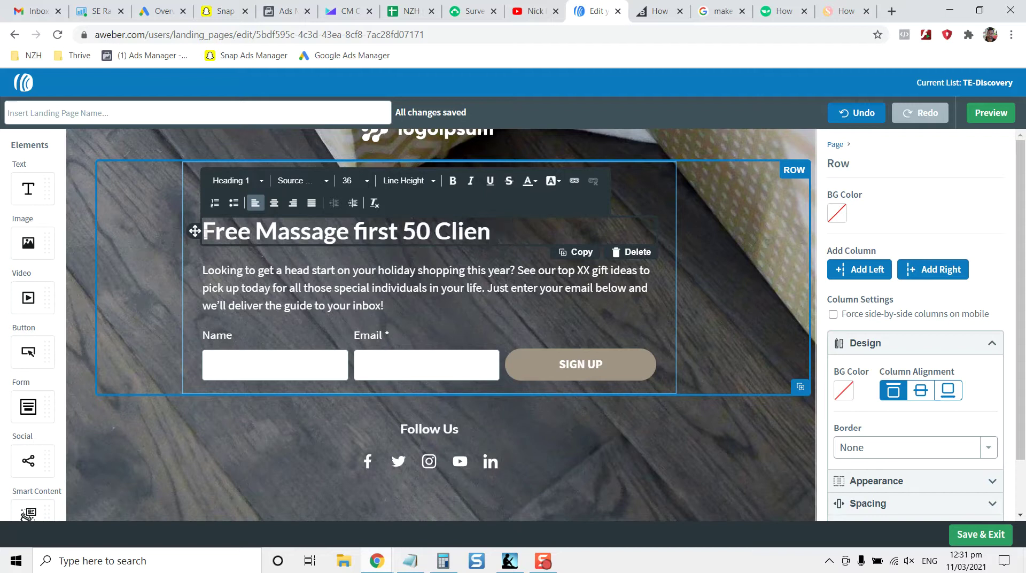
pyautogui.press('BackSpace')
pyautogui.press('BackSpace')
pyautogui.press('BackSpace')
pyautogui.press('BackSpace')
pyautogui.write('in S[')
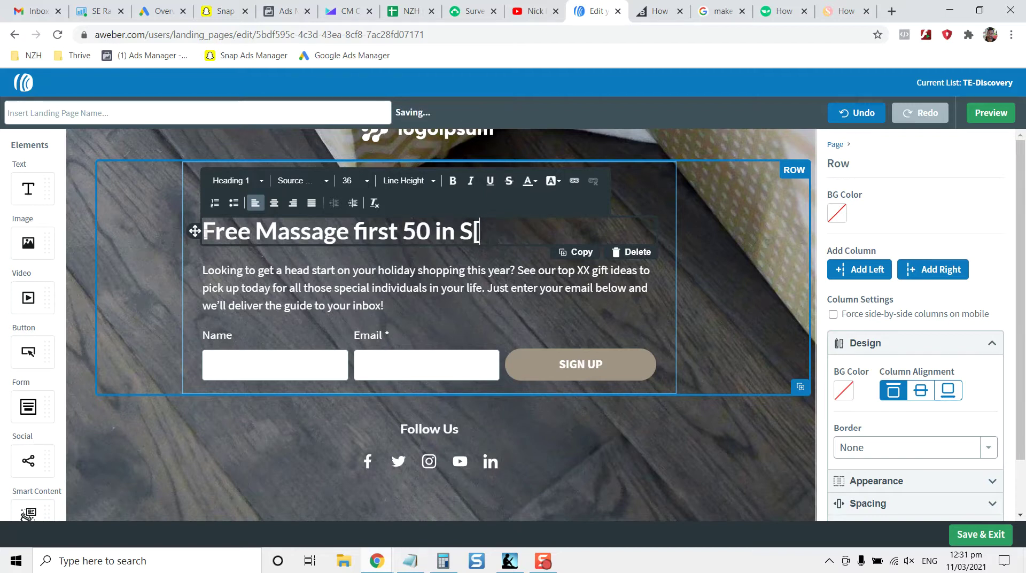
pyautogui.write('preydon')
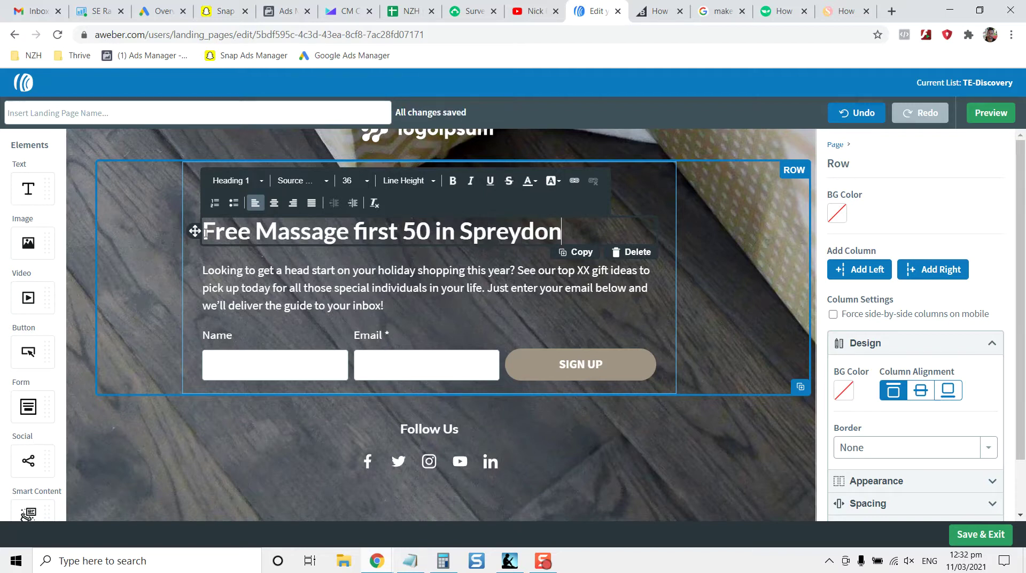
# Step: Select the small Holiday Gift Guide heading text above the headline and start overwriting it
pyautogui.moveTo(195, 306); pyautogui.dragTo(198, 277)
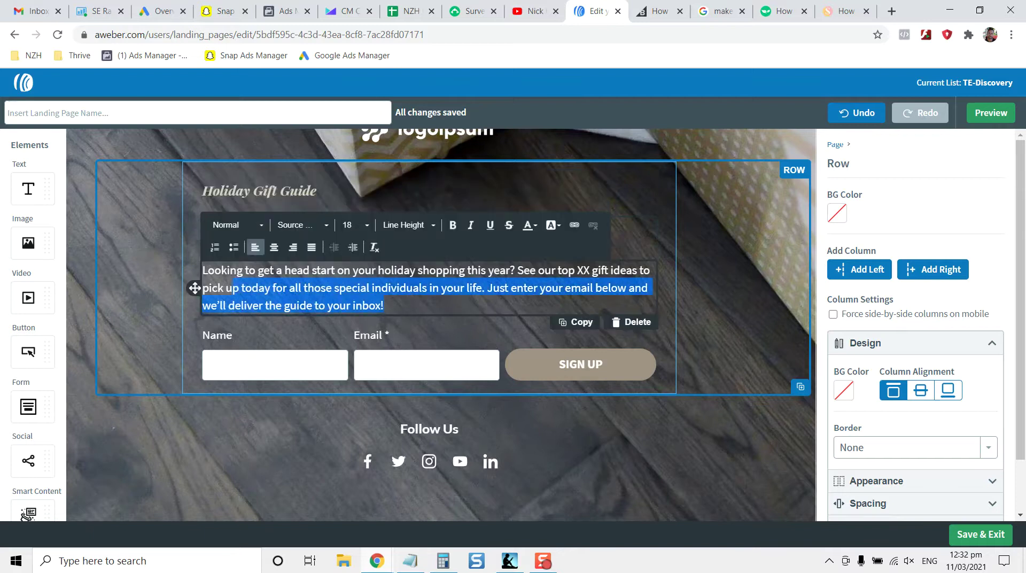
pyautogui.click(273, 288)
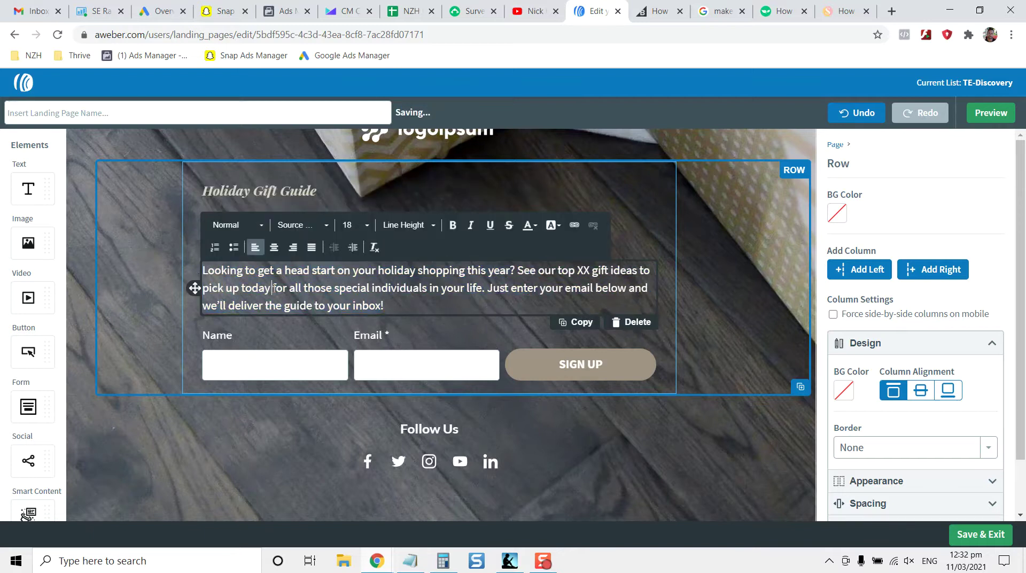
pyautogui.click(157, 262)
pyautogui.click(251, 236)
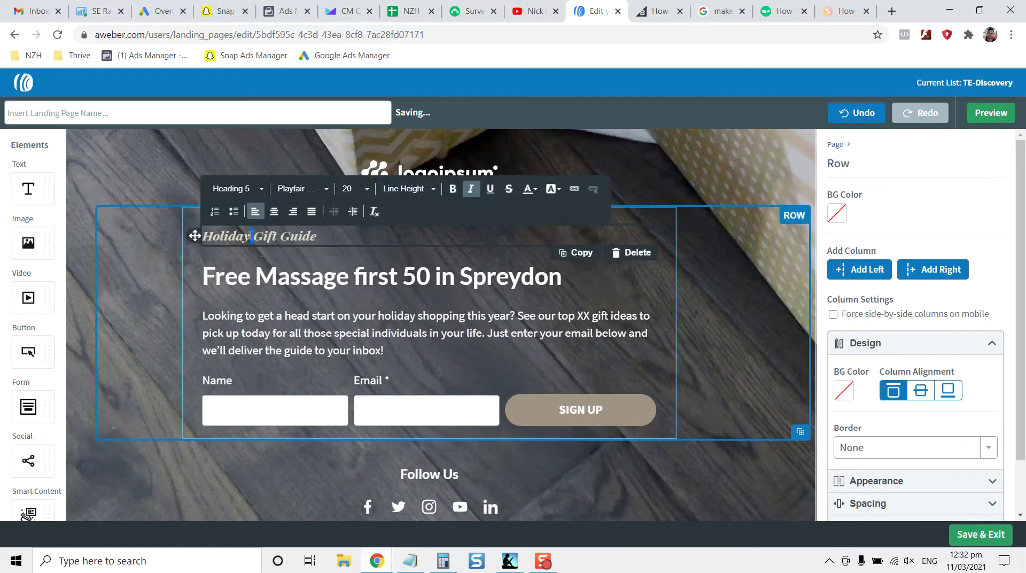
pyautogui.tripleClick(250, 236)
pyautogui.write('Free Massage Offer')
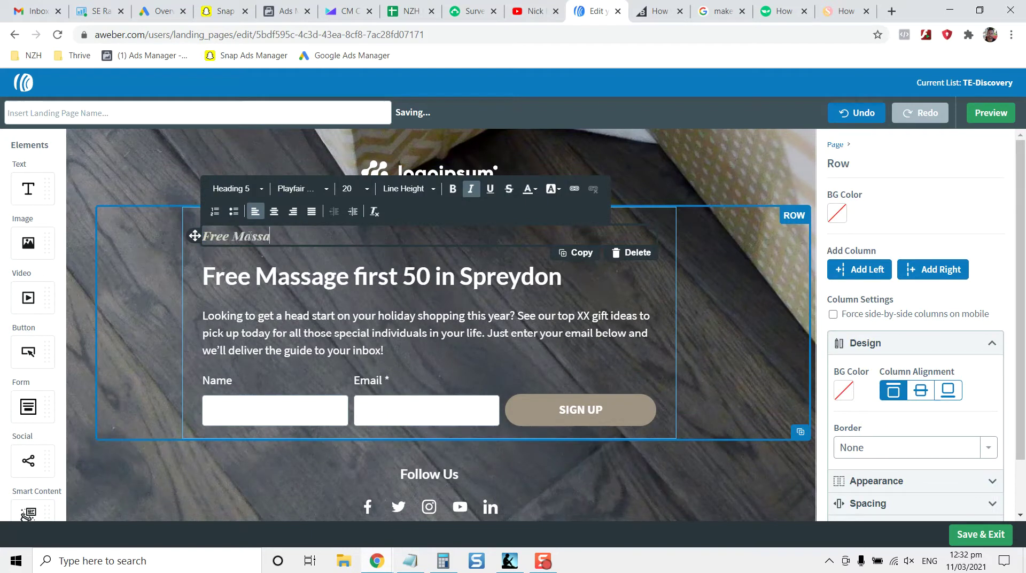
# Step: Make the small heading read 'Attn: Spreydon Residents', deleting the leftover Free Massage Offer text
pyautogui.click(204, 235)
pyautogui.write('Attn: ')
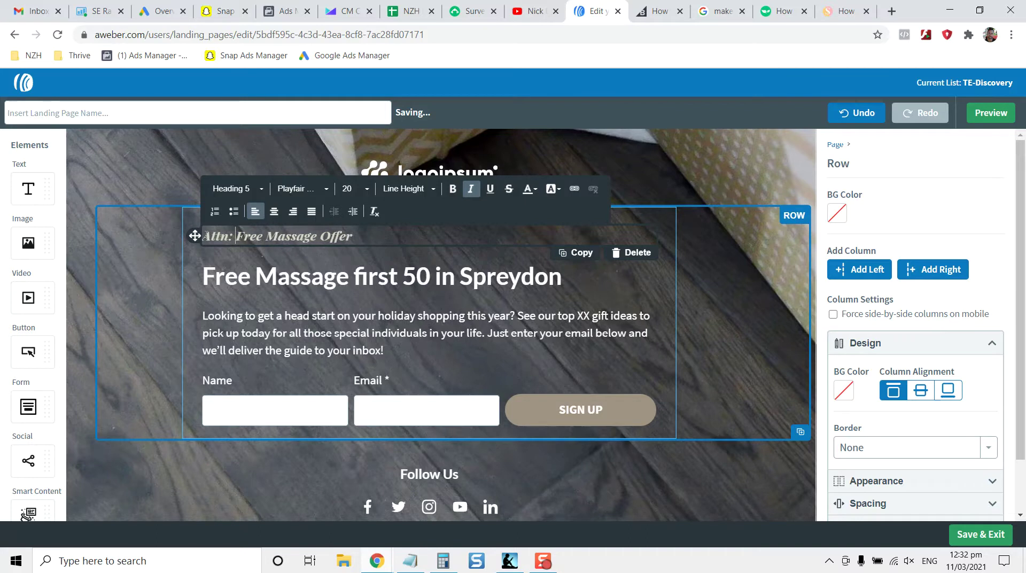
pyautogui.write('Spreydon Resi')
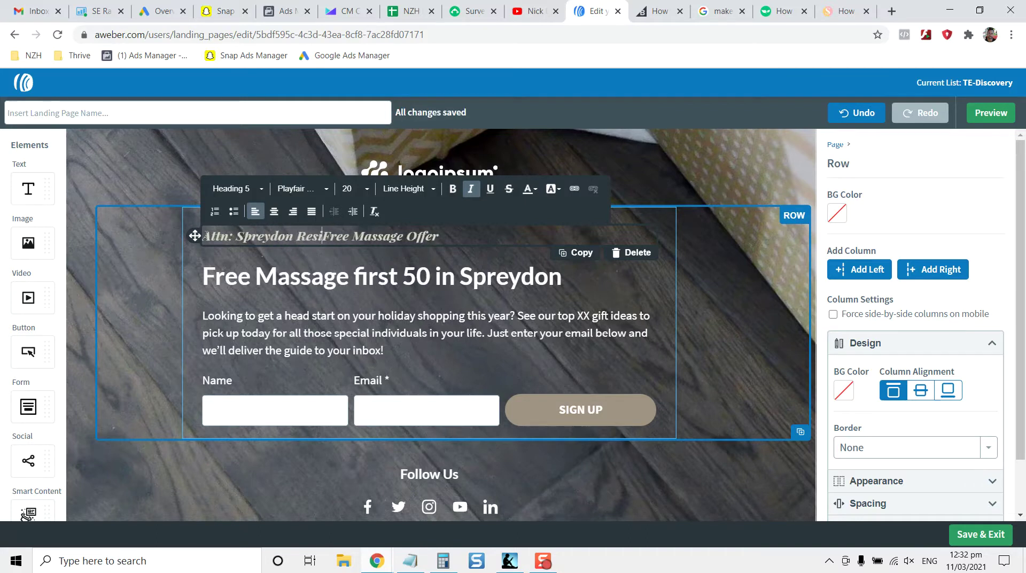
pyautogui.write('dents')
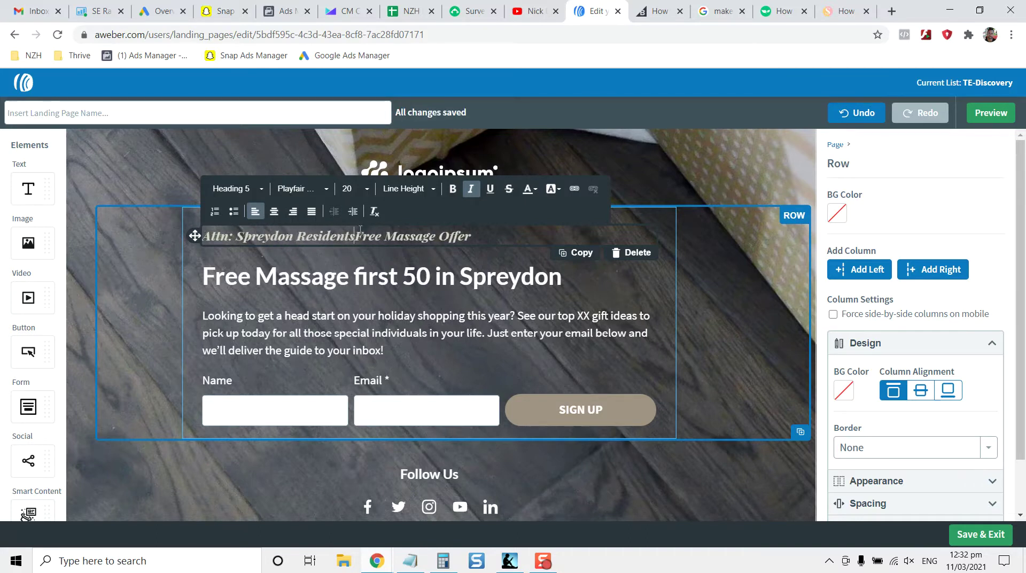
pyautogui.moveTo(362, 234); pyautogui.dragTo(485, 240)
pyautogui.press('BackSpace')
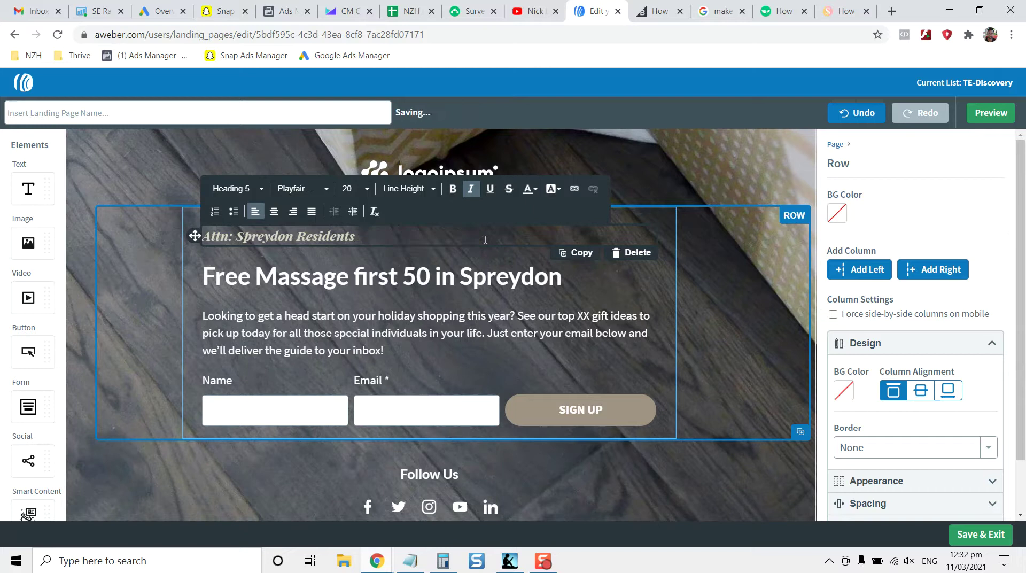
pyautogui.click(270, 333)
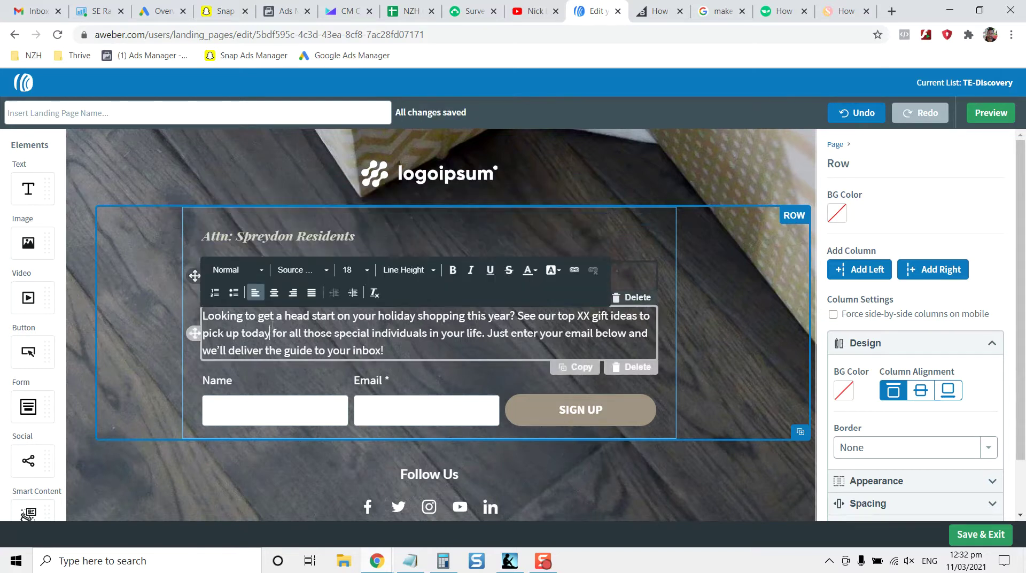
pyautogui.click(156, 351)
pyautogui.scroll(-2, 156, 351)
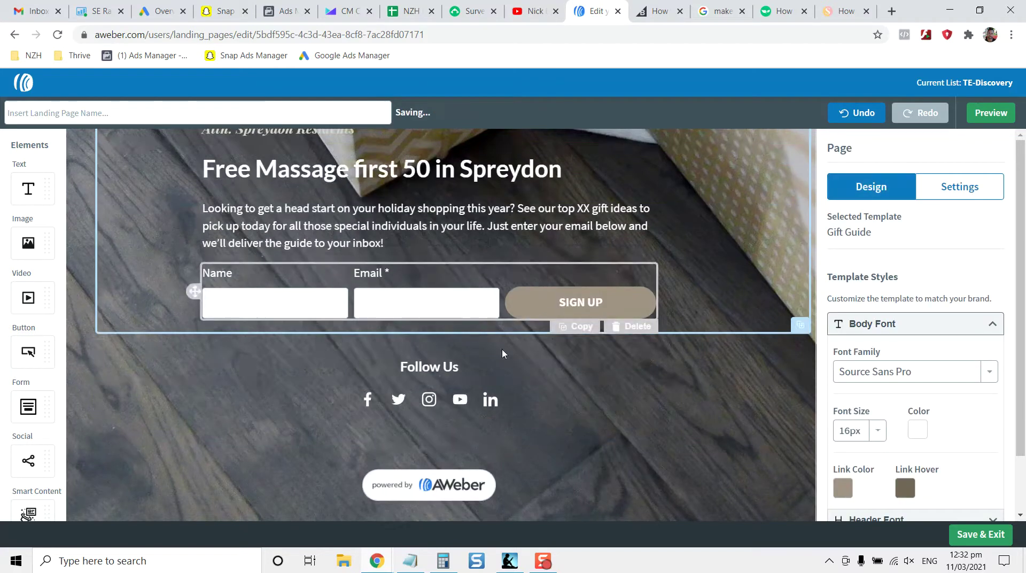
pyautogui.scroll(4, 580, 385)
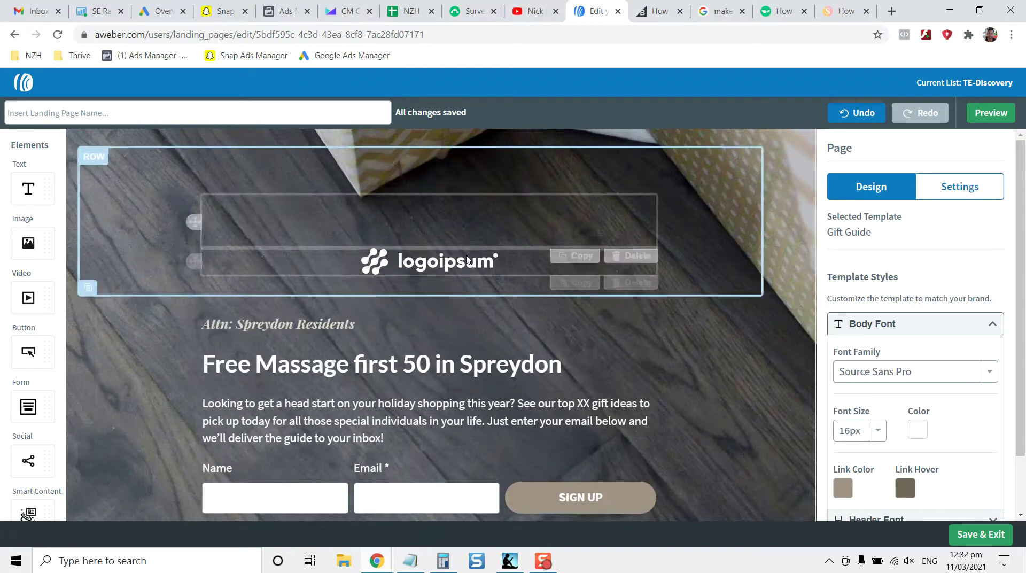
pyautogui.scroll(-3, 535, 240)
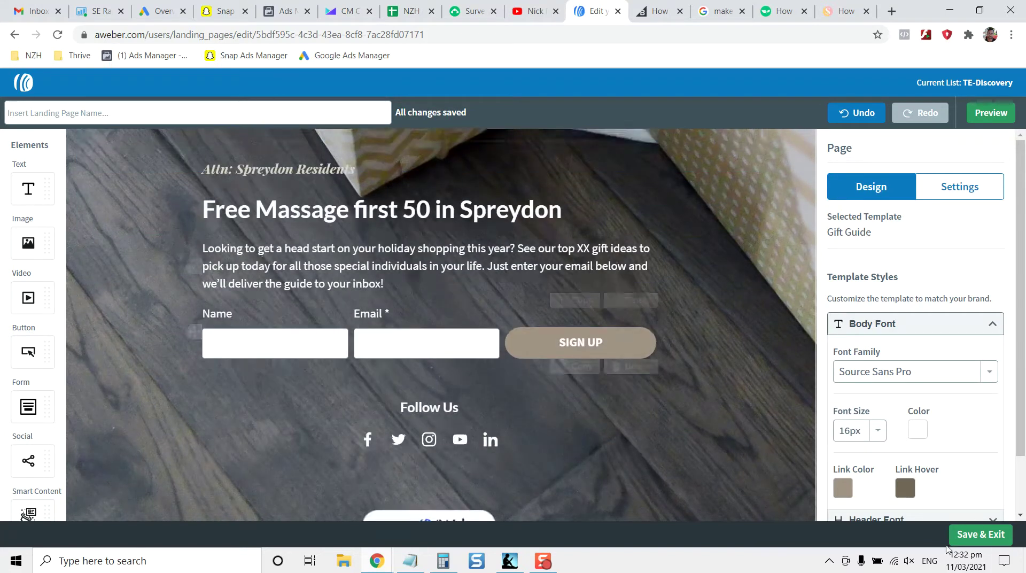
pyautogui.scroll(1, 775, 214)
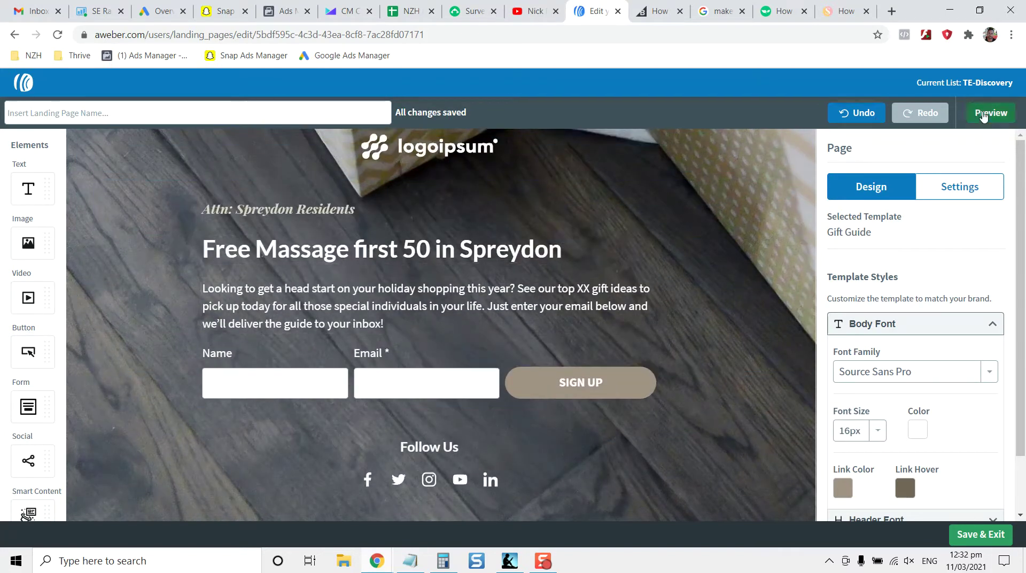
# Step: Preview the Spreydon free-massage landing page, glance at the Ads Manager draft, then return to the preview
pyautogui.click(983, 114)
pyautogui.scroll(-1, 662, 330)
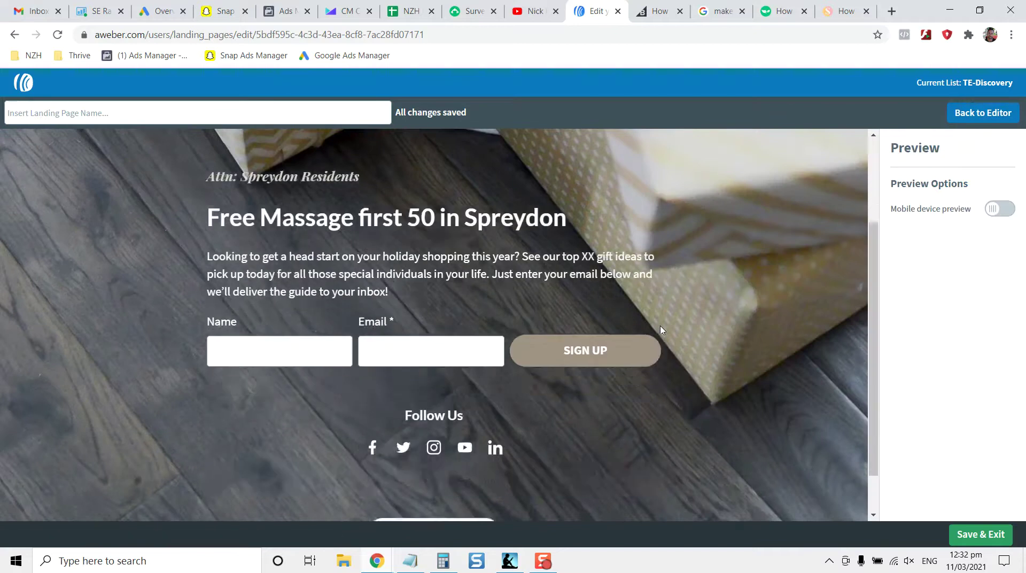
pyautogui.scroll(1, 662, 330)
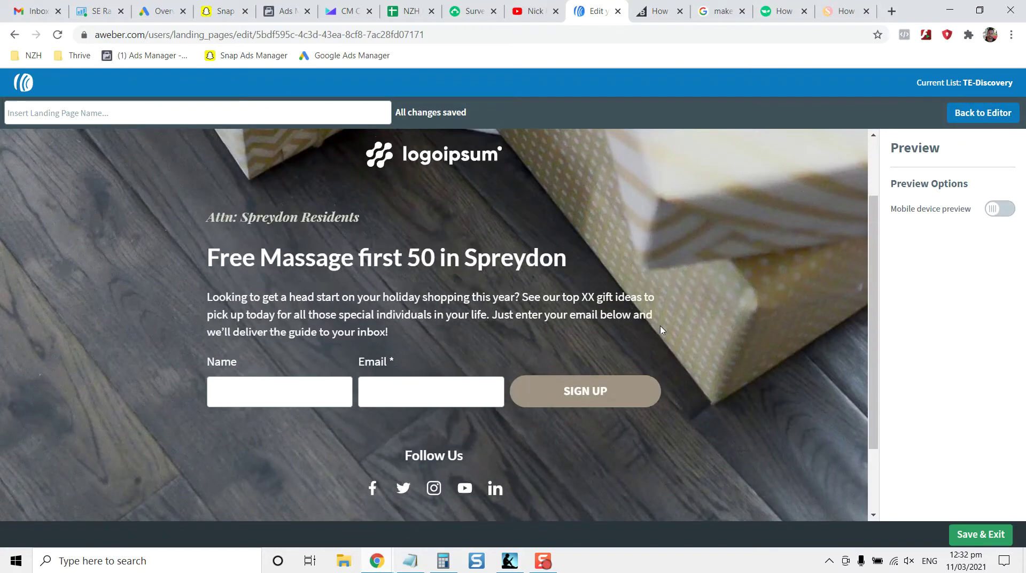
pyautogui.click(284, 10)
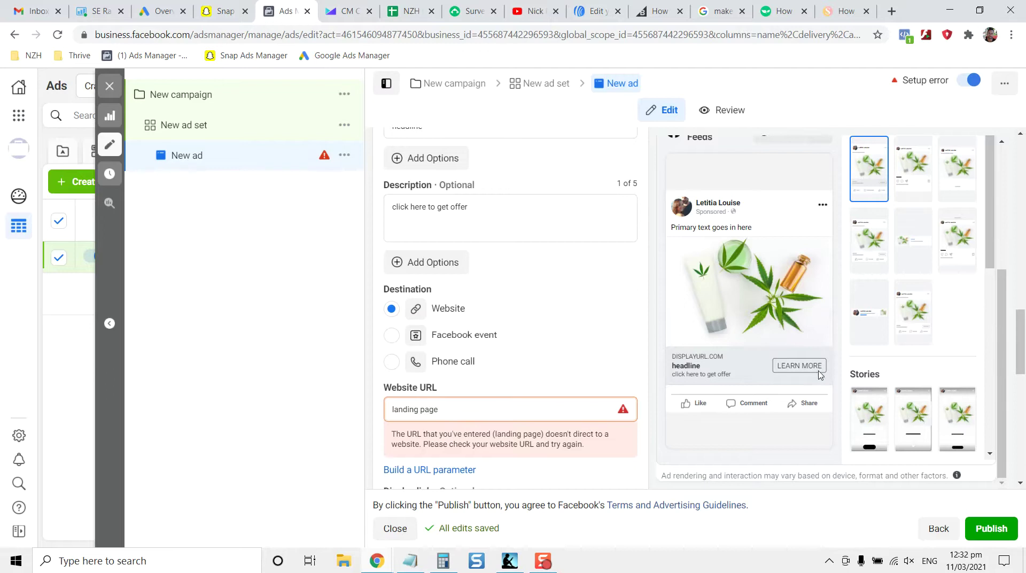
pyautogui.click(597, 7)
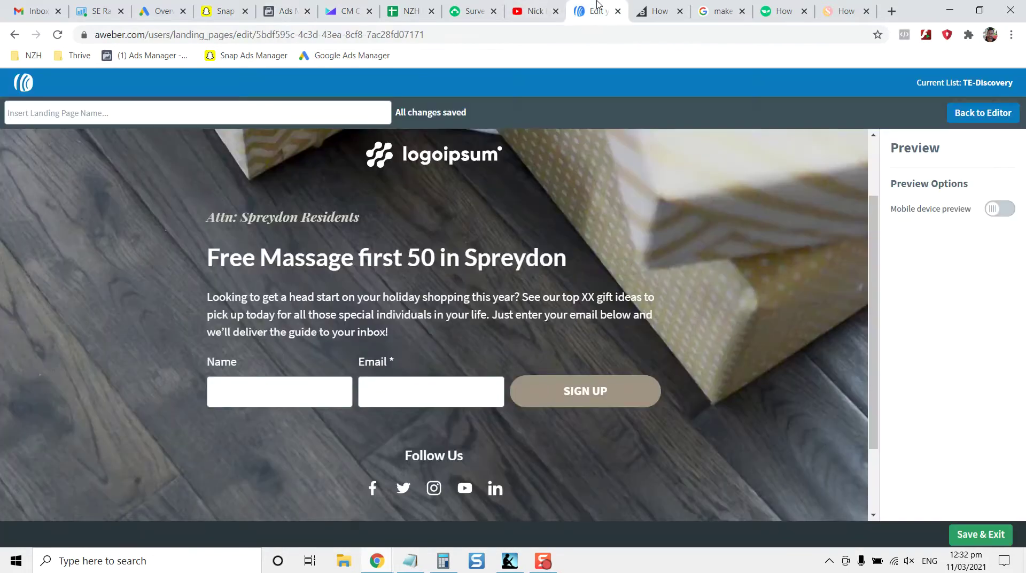